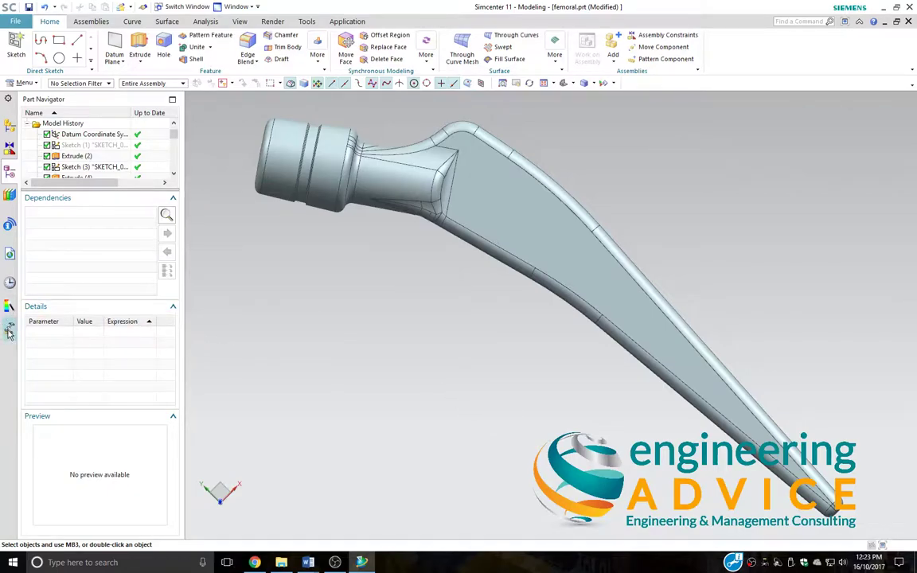
# Load the Advanced role from Content roles and show the femoral part in the Assembly Navigator.
pyautogui.click(10, 326)
pyautogui.click(46, 133)
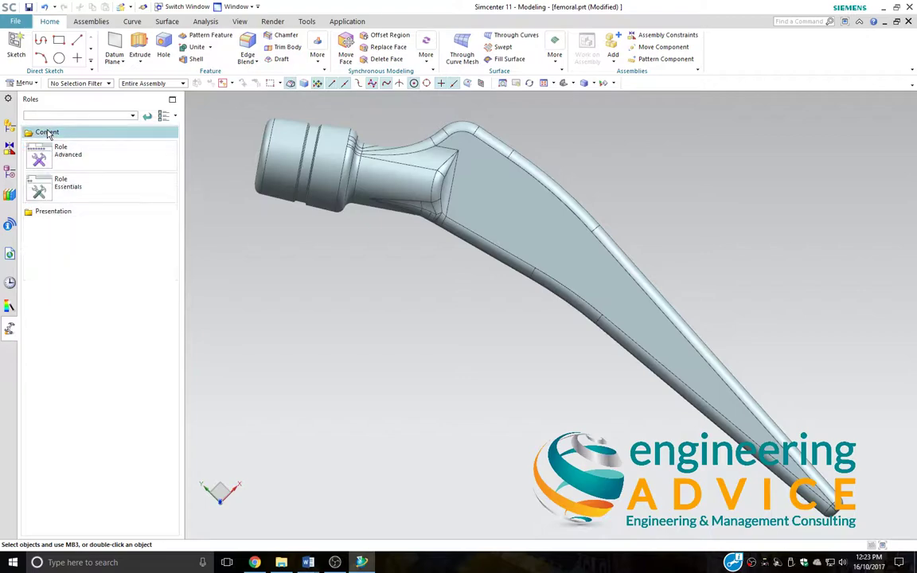
pyautogui.click(68, 156)
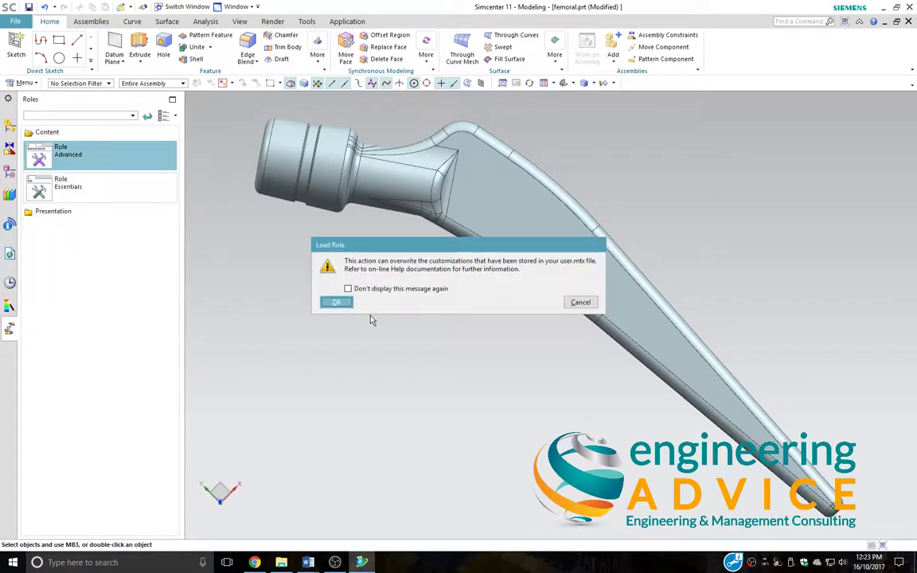
pyautogui.click(340, 301)
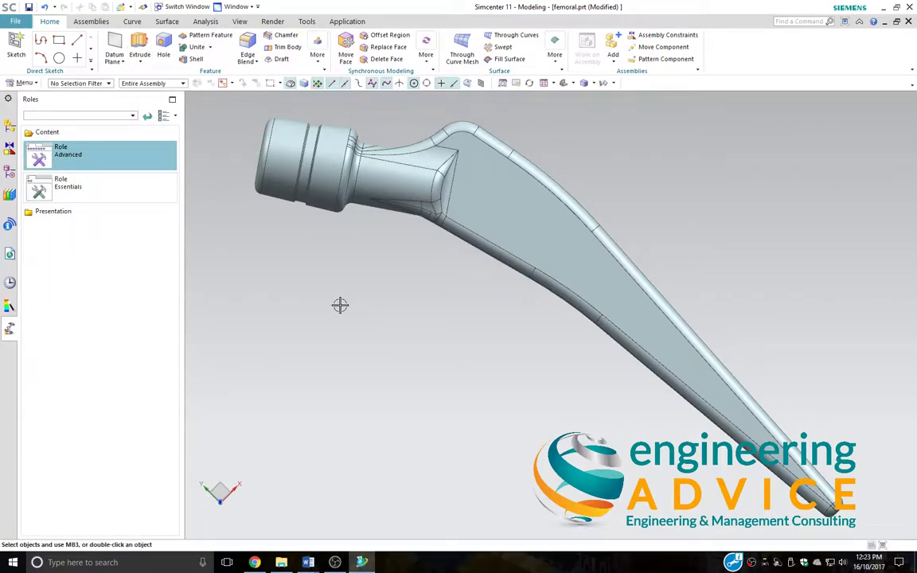
pyautogui.click(9, 129)
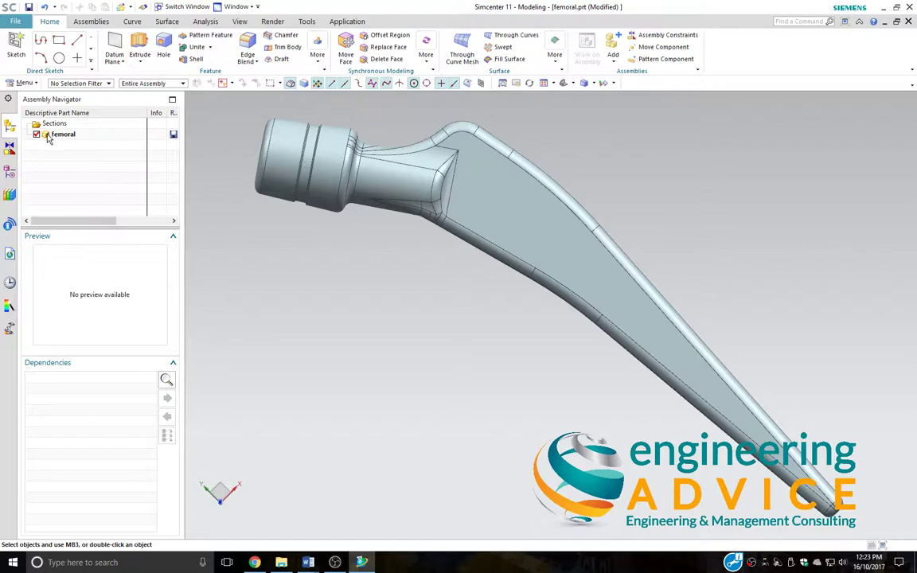
# Create a parent assembly named assembly1.prt from the Assembly template around the femoral part.
pyautogui.click(91, 22)
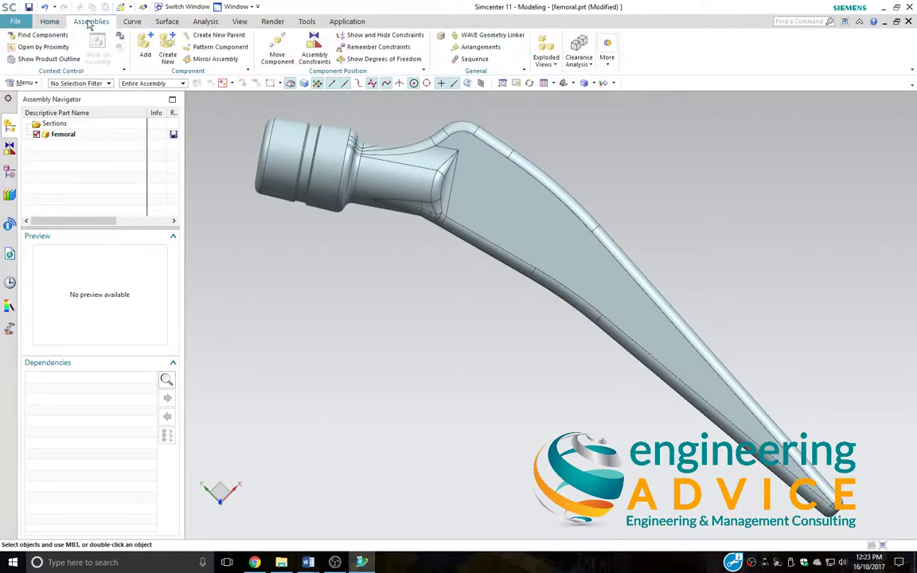
pyautogui.click(219, 36)
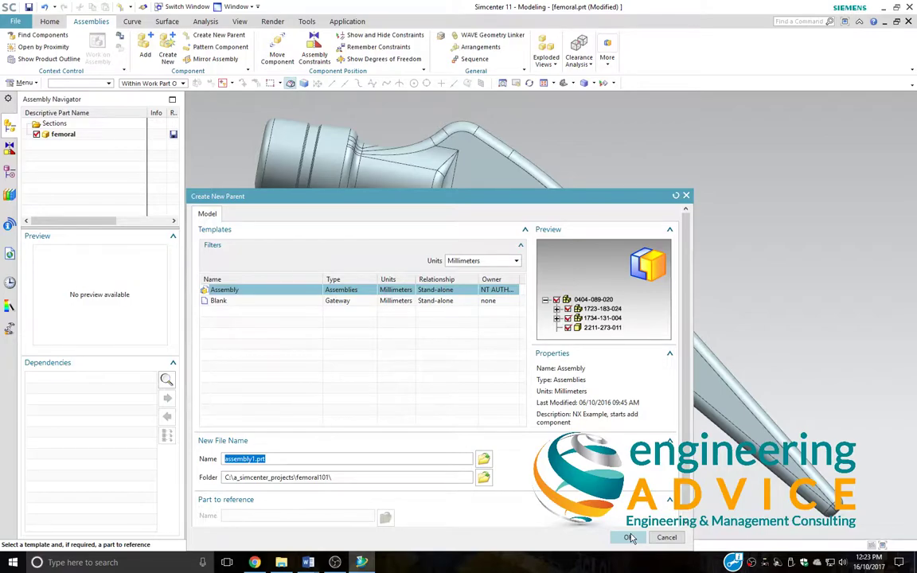
pyautogui.click(630, 538)
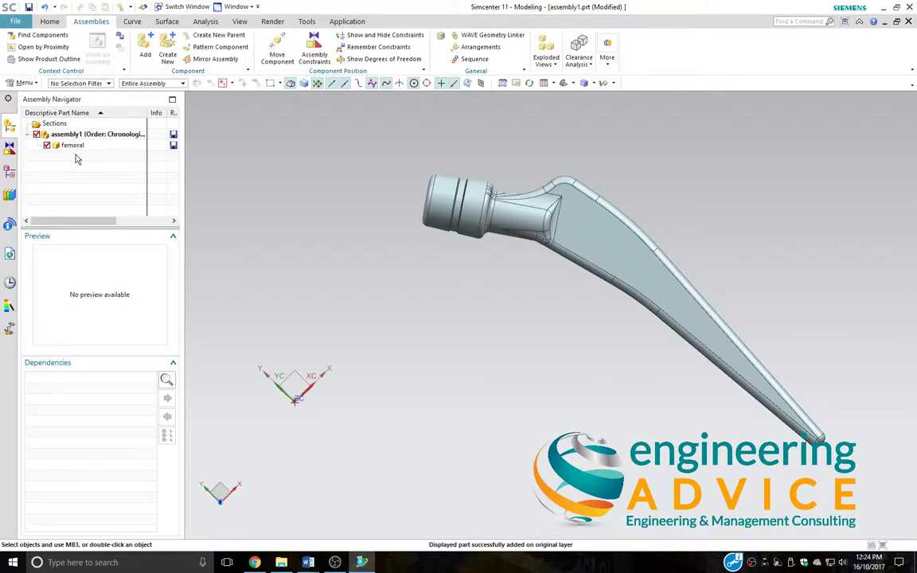
# Add an empty Model-template component named 'femoral stem for FEA.prt' to assembly1.
pyautogui.click(167, 53)
pyautogui.click(225, 290)
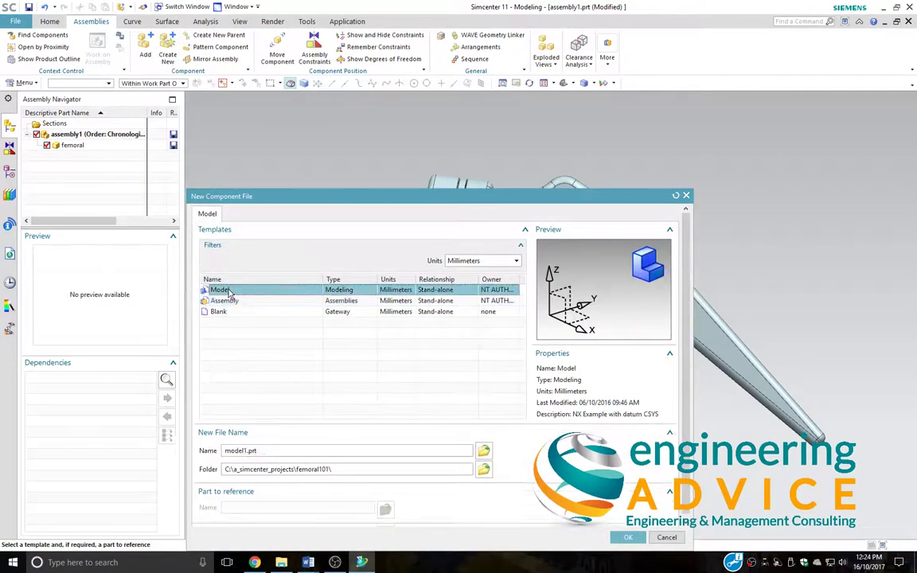
pyautogui.click(246, 450)
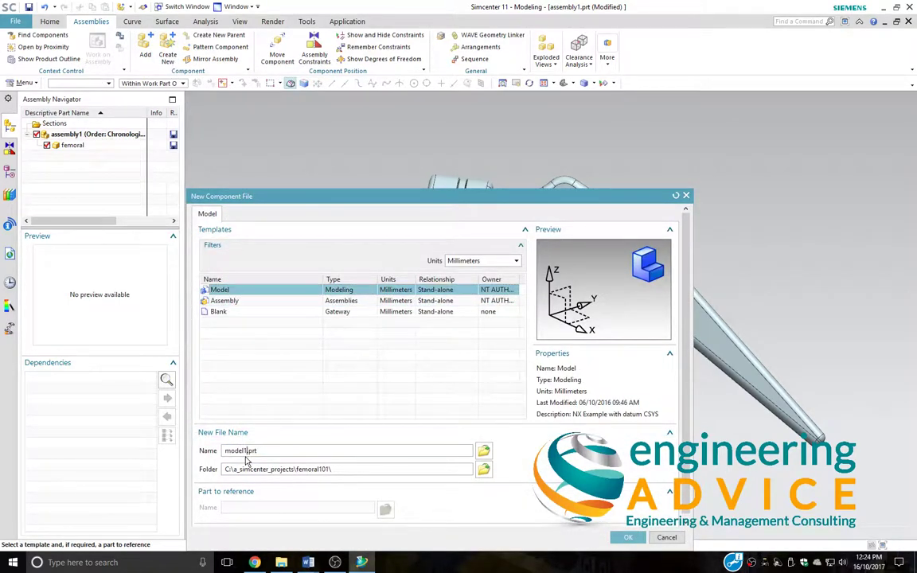
pyautogui.press('BackSpace')
pyautogui.press('BackSpace')
pyautogui.press('BackSpace')
pyautogui.press('BackSpace')
pyautogui.press('BackSpace')
pyautogui.press('BackSpace')
pyautogui.write('femoral stem for FEA')
pyautogui.click(629, 538)
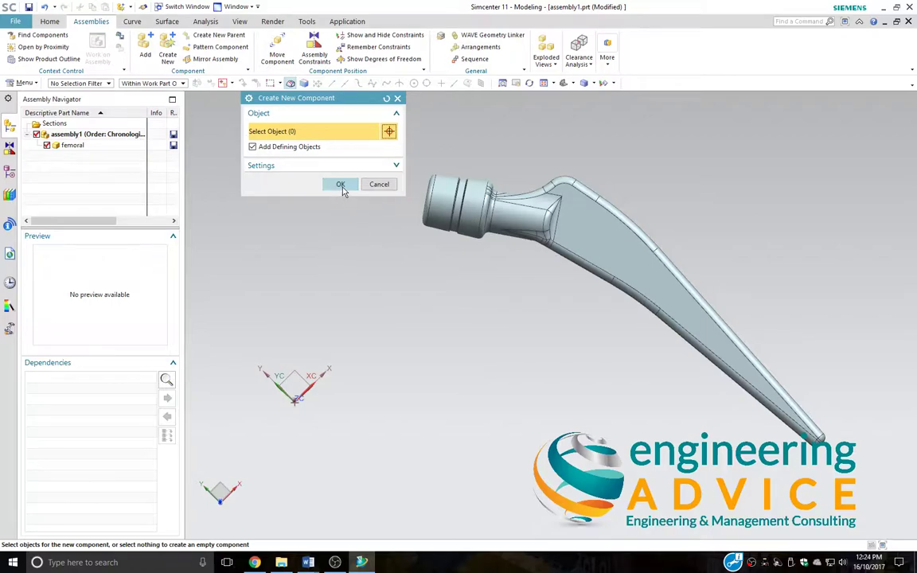
pyautogui.click(341, 185)
pyautogui.scroll(5, 471, 361)
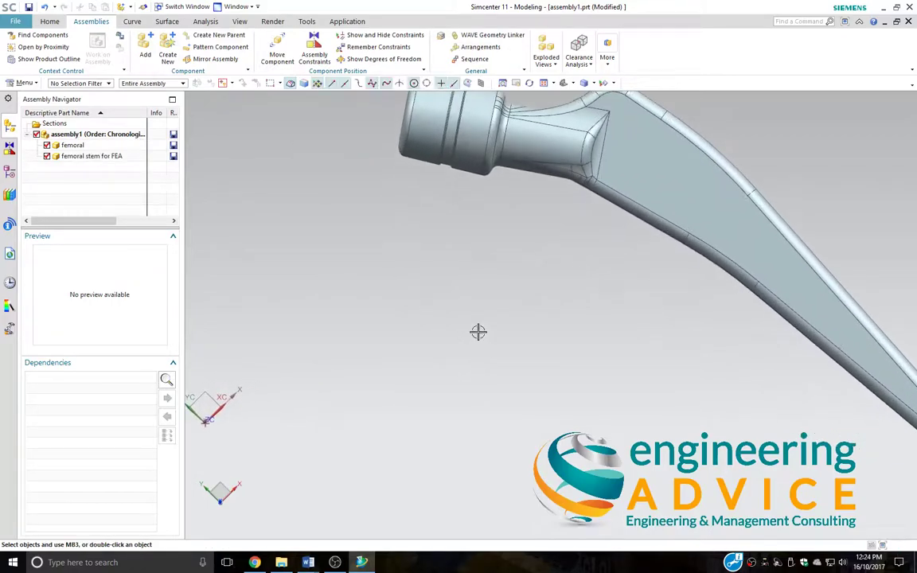
pyautogui.moveTo(477, 330); pyautogui.dragTo(337, 381, button='middle')
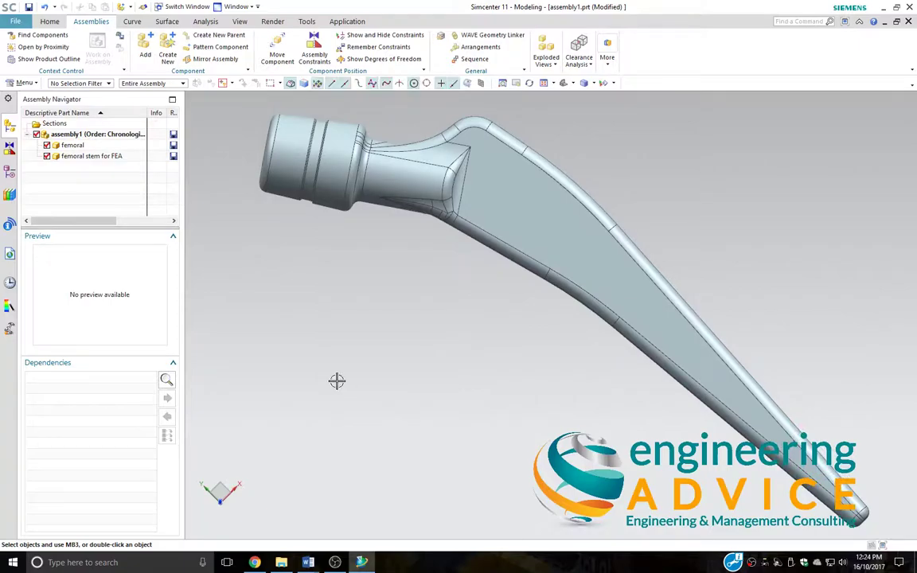
# Make femoral stem for FEA the work part.
pyautogui.click(95, 159)
pyautogui.rightClick(95, 158)
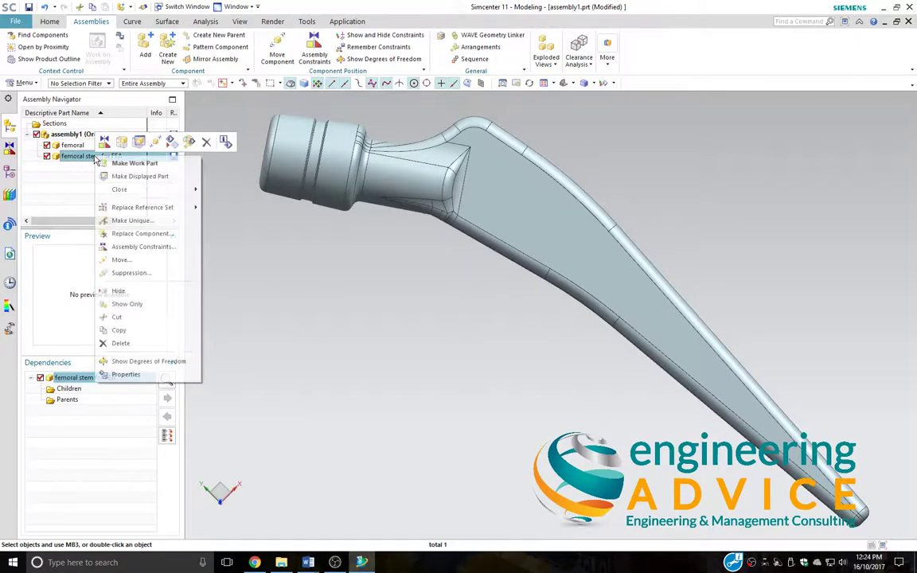
pyautogui.click(129, 163)
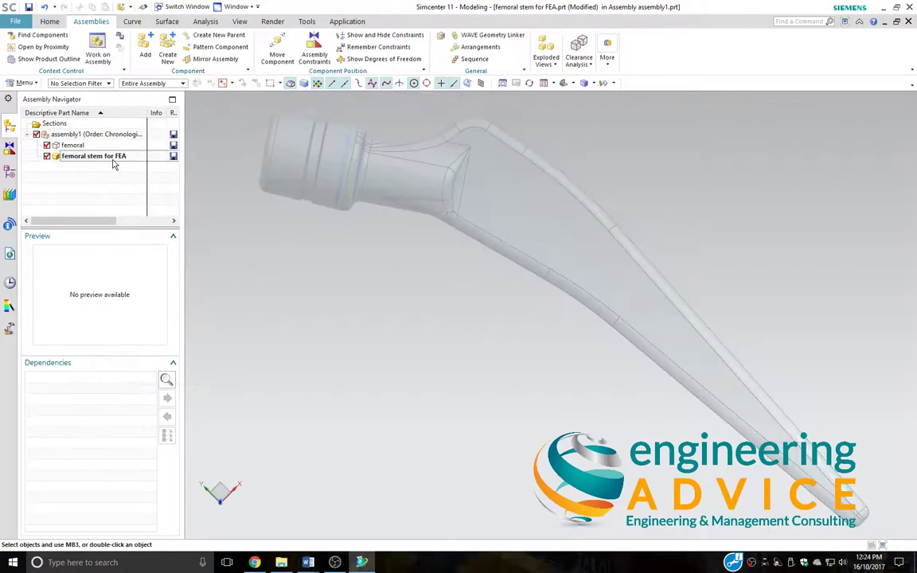
# Link the femoral solid body into it with WAVE Geometry Linker, Type Body.
pyautogui.click(516, 36)
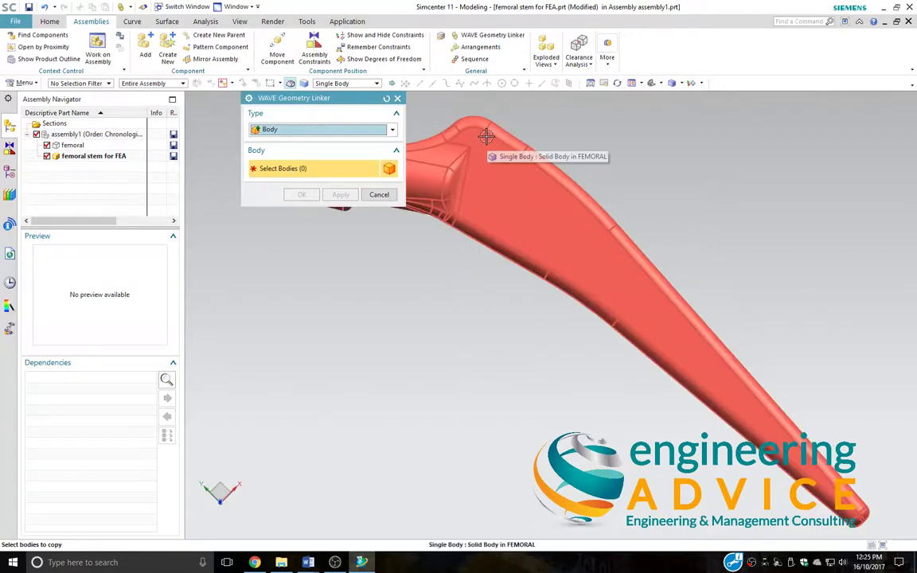
pyautogui.click(487, 136)
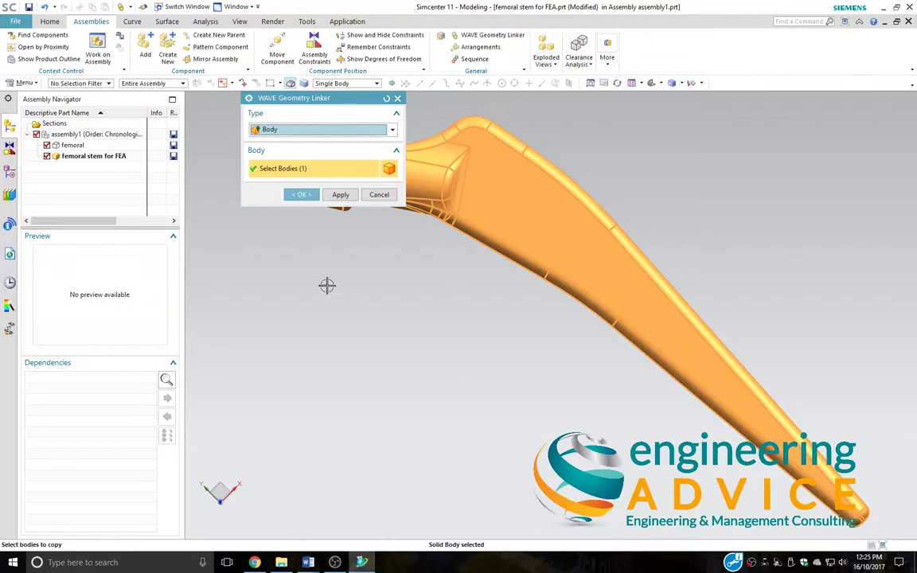
pyautogui.click(301, 197)
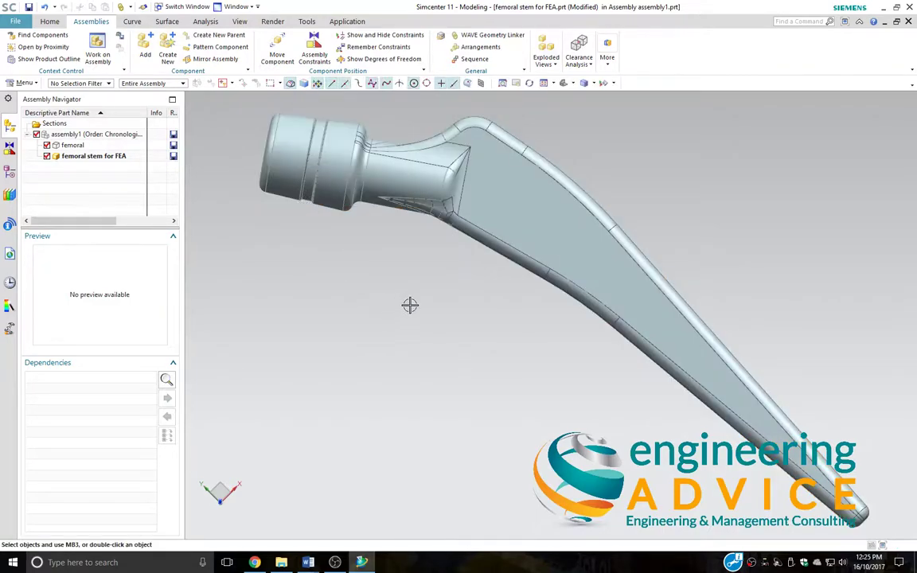
pyautogui.moveTo(429, 290); pyautogui.dragTo(381, 352, button='middle')
pyautogui.scroll(4, 395, 333)
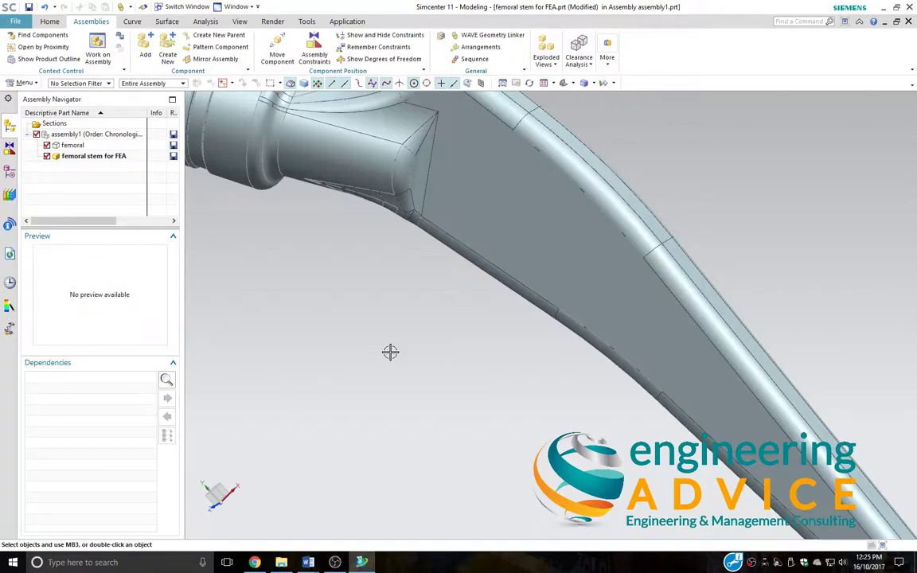
# Make femoral stem for FEA the displayed part and rotate to view its linked stem body.
pyautogui.click(125, 157)
pyautogui.rightClick(125, 158)
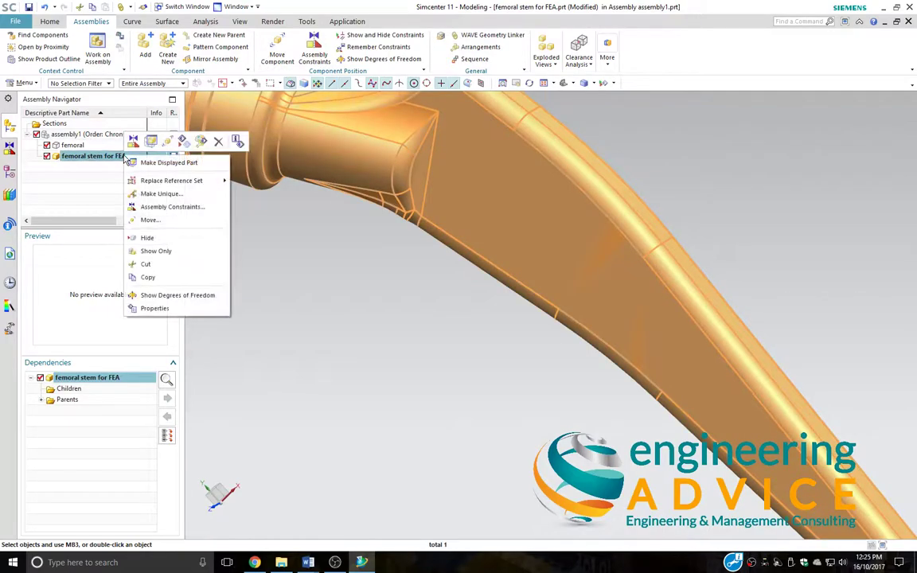
pyautogui.click(141, 164)
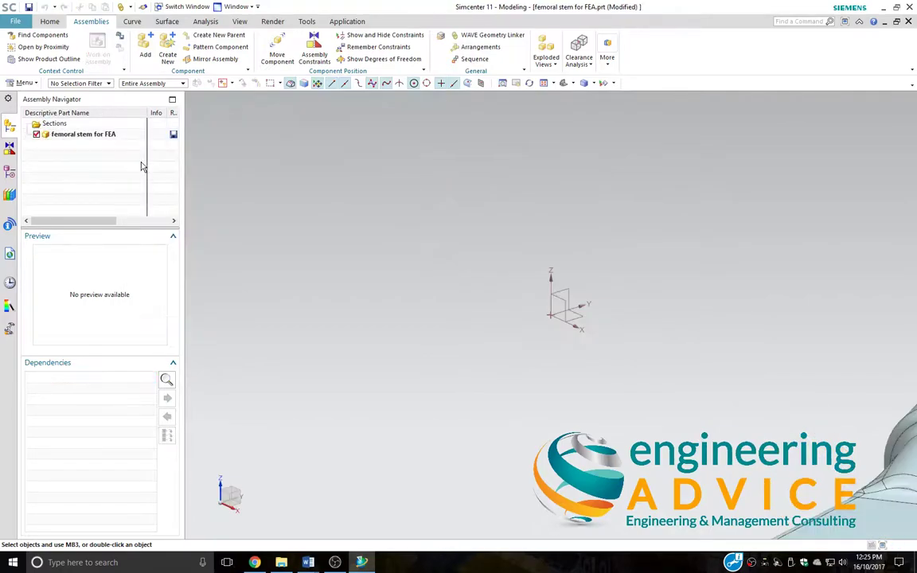
pyautogui.moveTo(395, 280); pyautogui.dragTo(468, 391, button='middle')
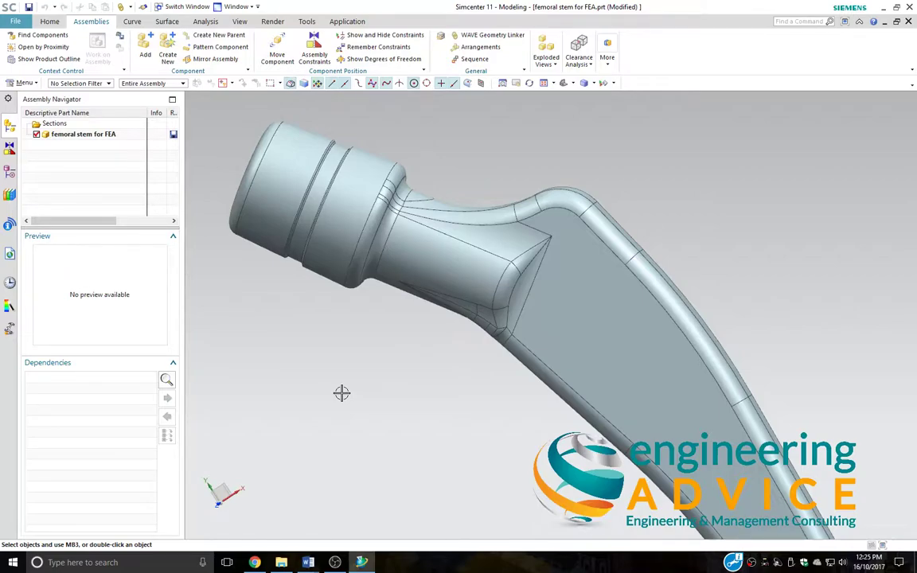
# In Pre/Post, create a New FEM and Simulation with an idealized part and SOL 101 Solution 1.
pyautogui.click(348, 22)
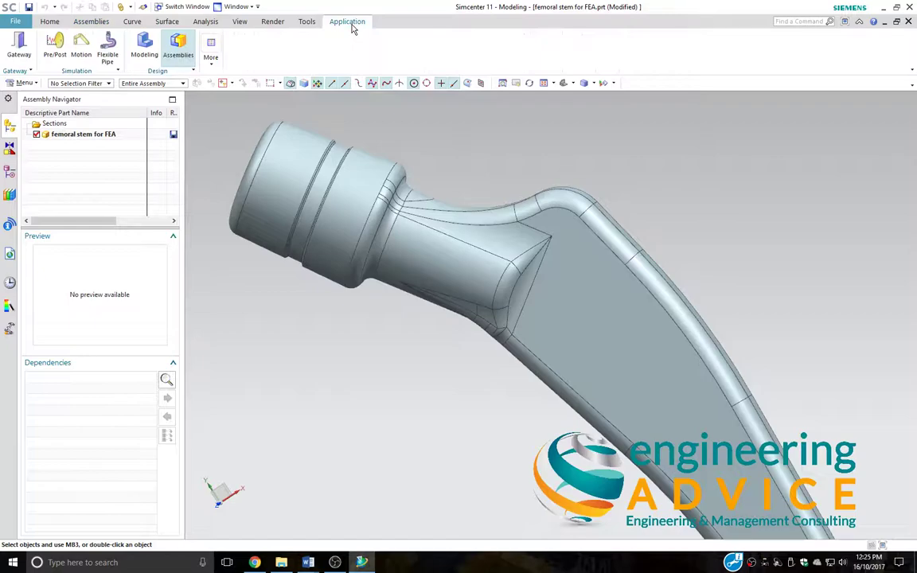
pyautogui.click(53, 44)
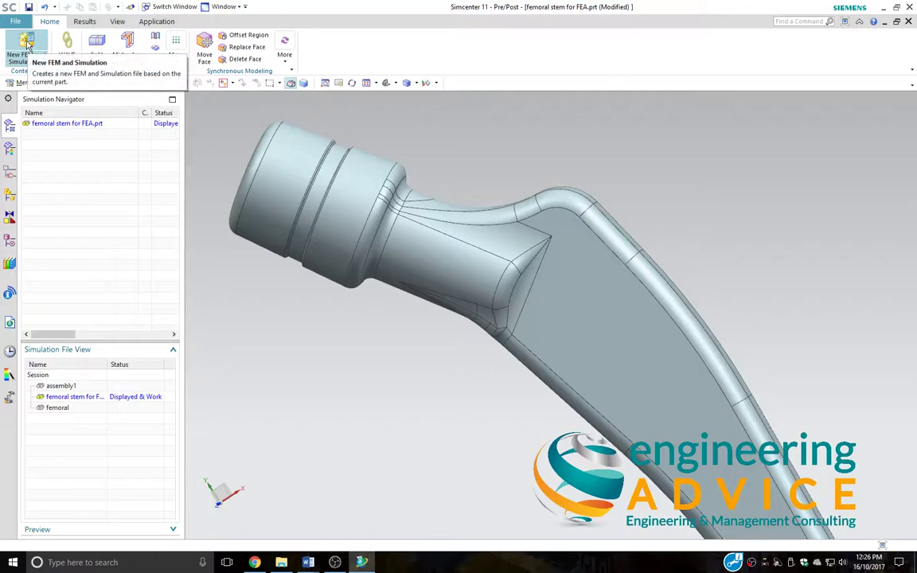
pyautogui.click(26, 42)
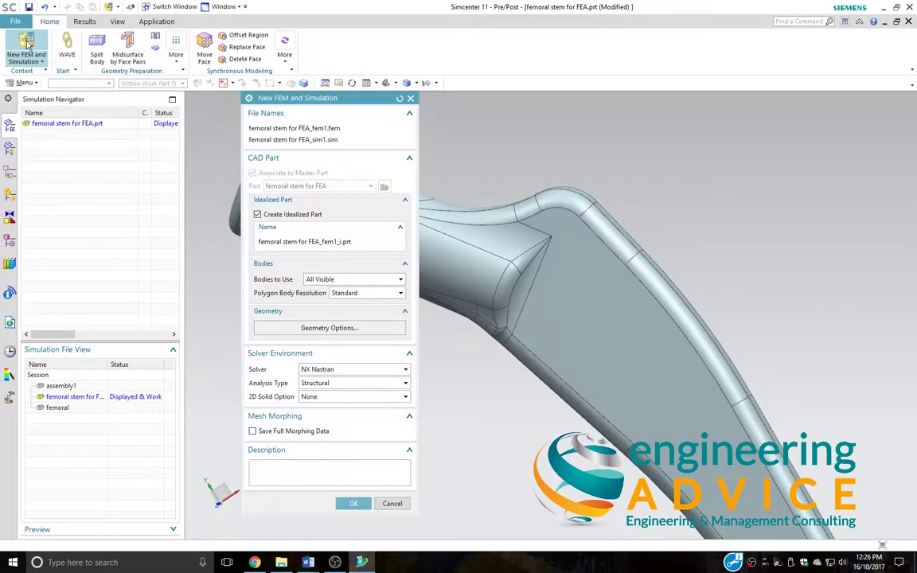
pyautogui.click(257, 215)
pyautogui.click(257, 214)
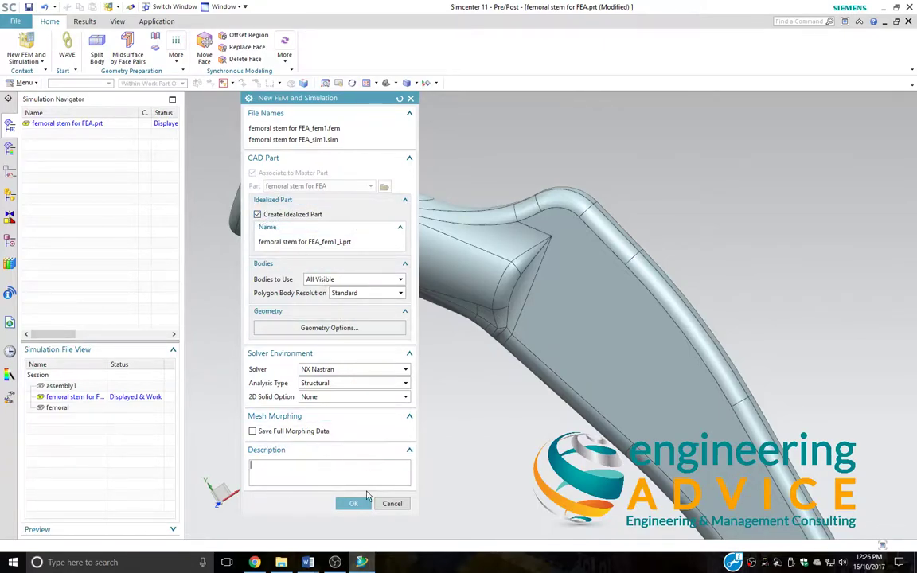
pyautogui.click(353, 503)
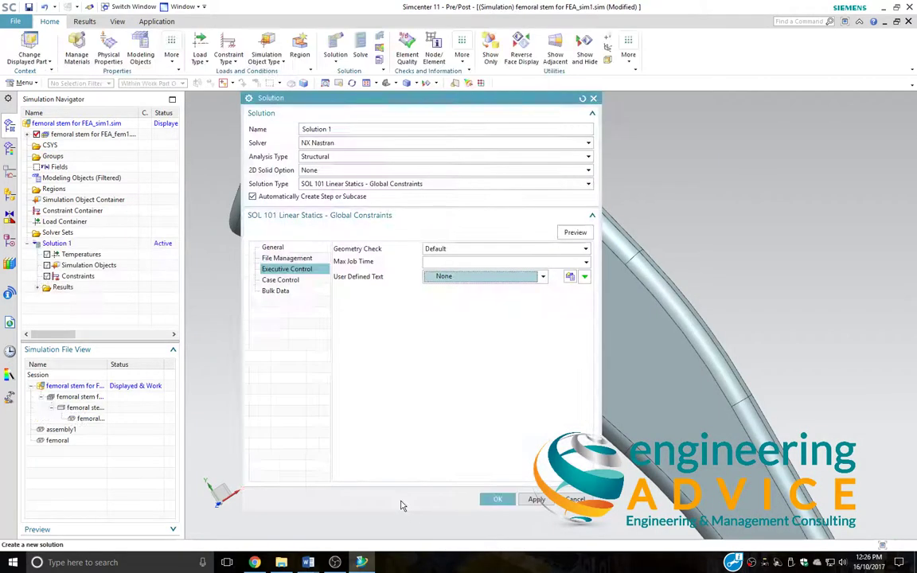
pyautogui.click(498, 500)
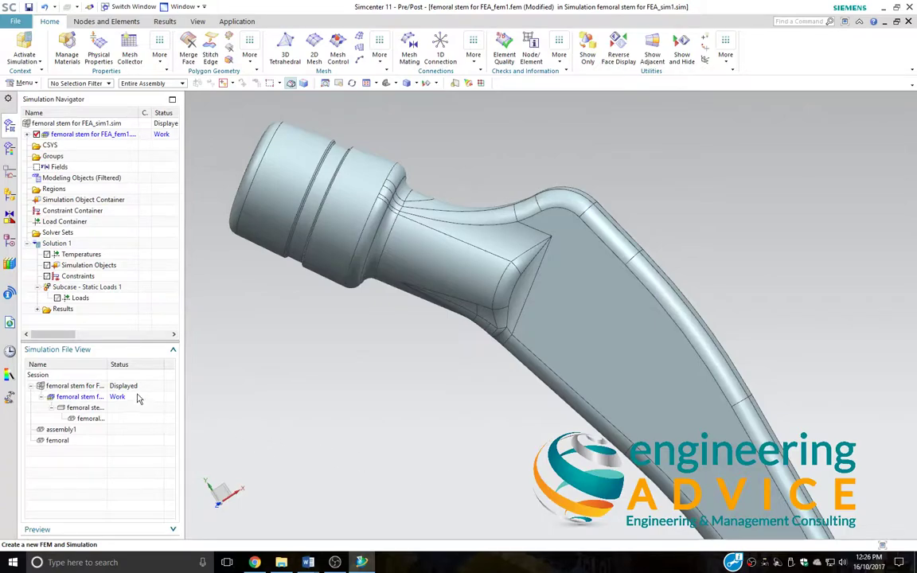
pyautogui.moveTo(108, 364); pyautogui.dragTo(160, 371)
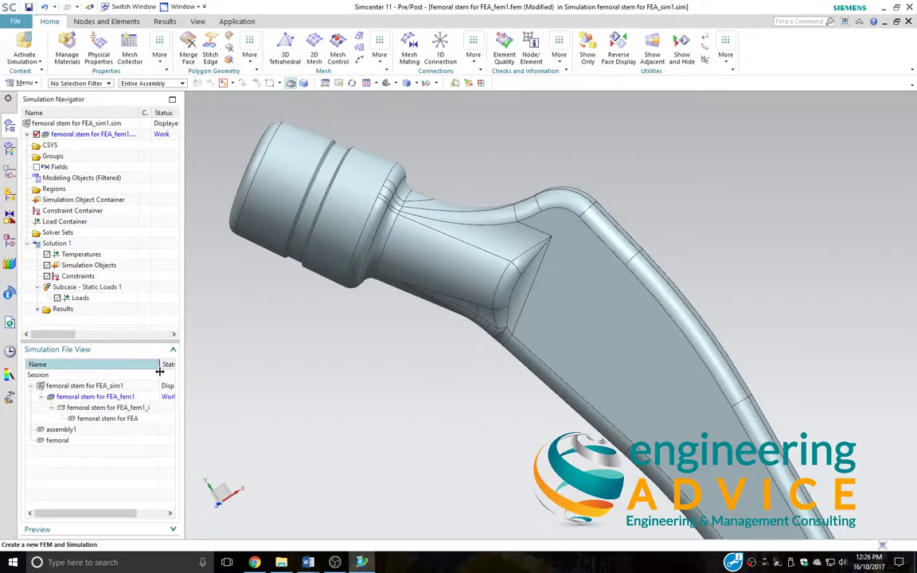
# Open the idealized part femoral stem for FEA_fem1_i and promote the stem body into it.
pyautogui.doubleClick(125, 411)
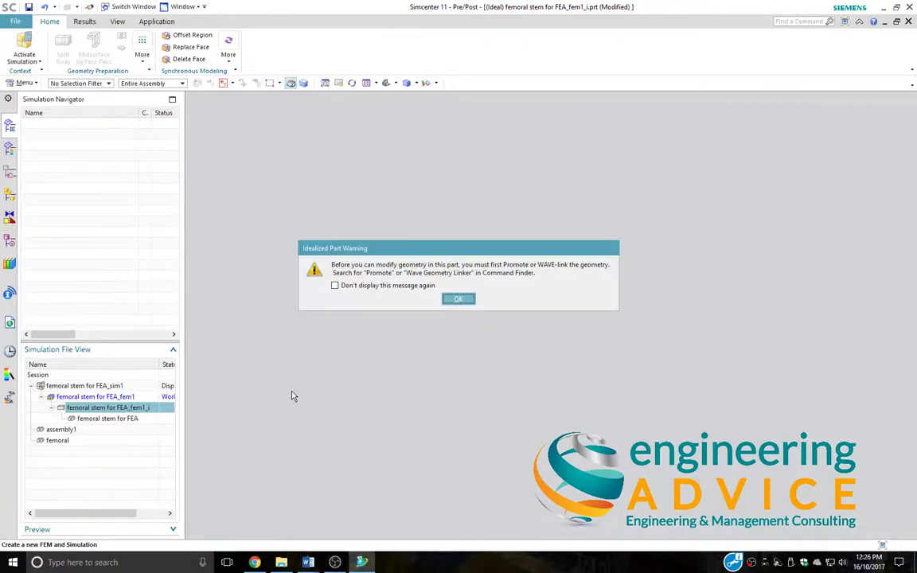
pyautogui.click(458, 299)
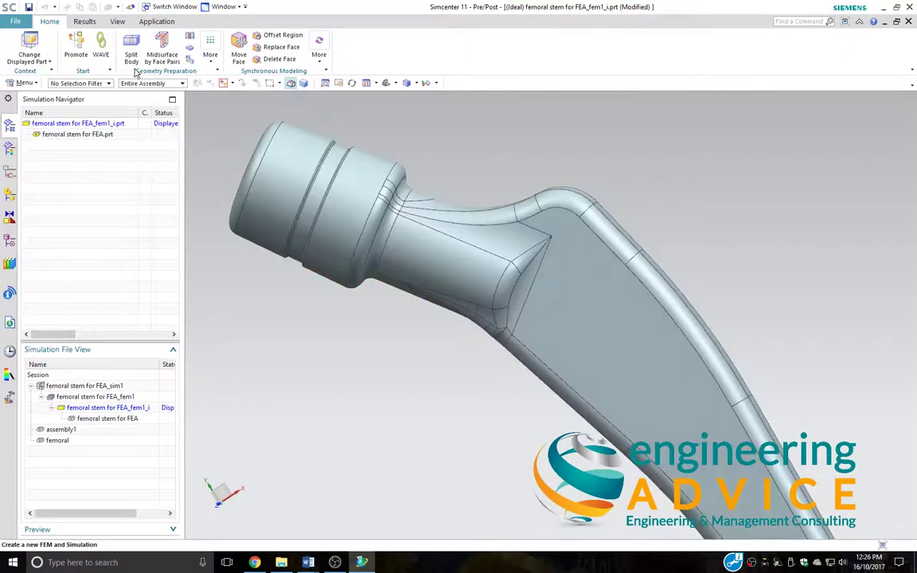
pyautogui.click(79, 48)
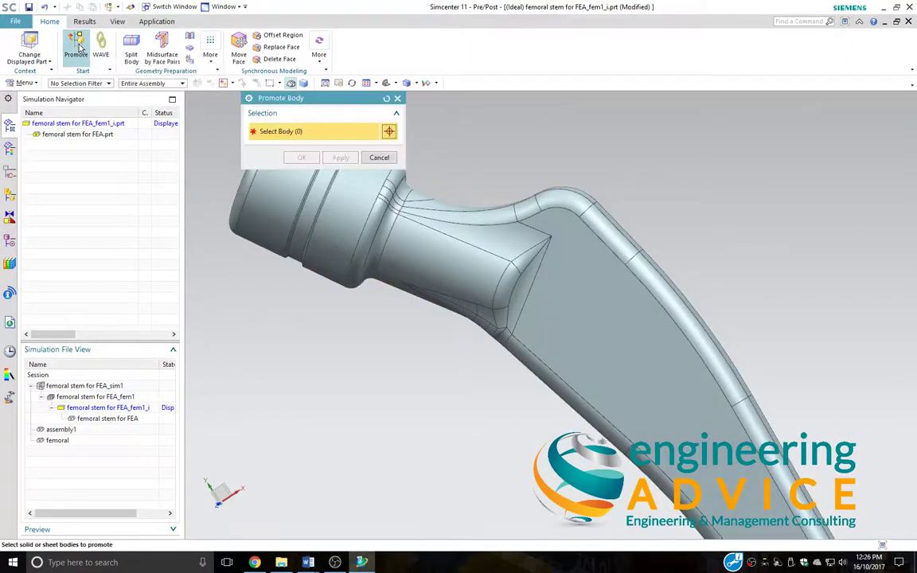
pyautogui.click(273, 185)
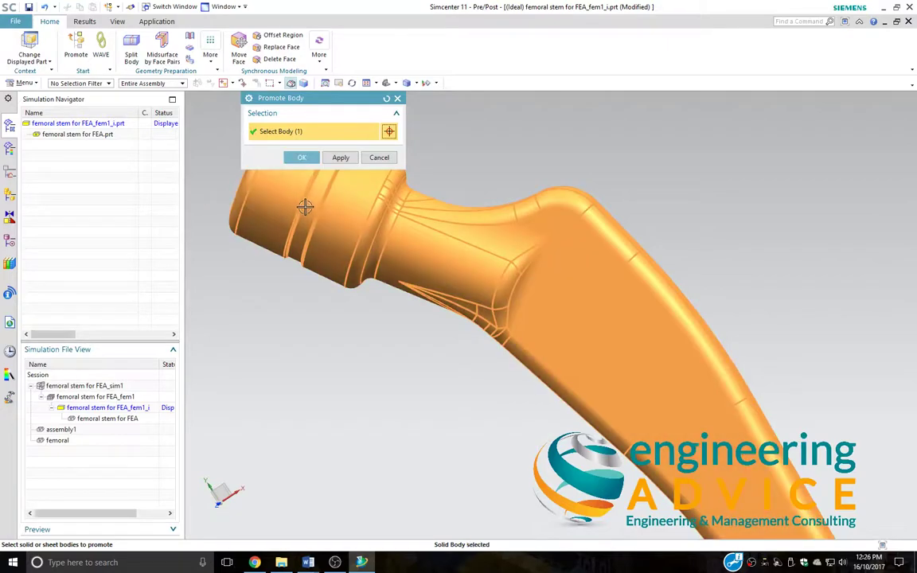
pyautogui.click(302, 157)
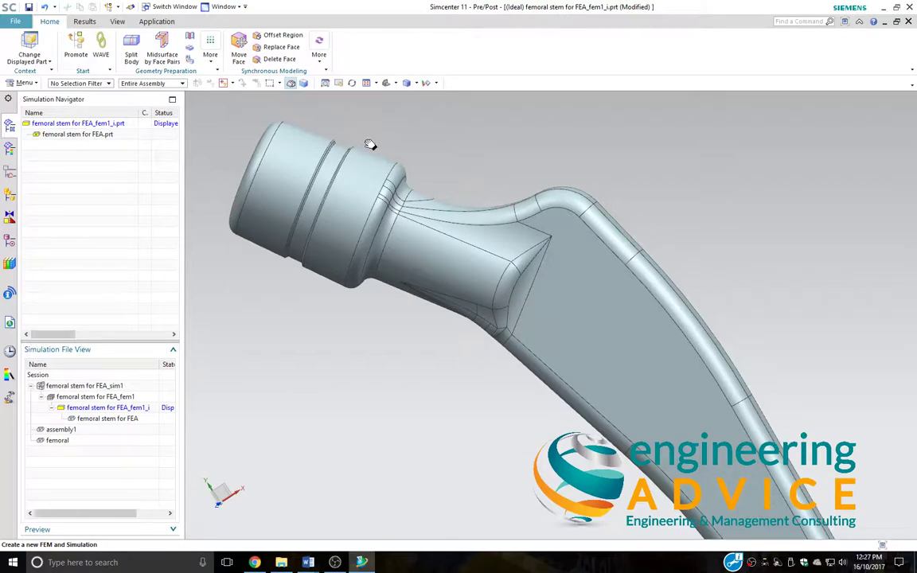
# Zoom and orbit onto the grooves at the stem's cylindrical end, refreshing the display.
pyautogui.scroll(5, 459, 204)
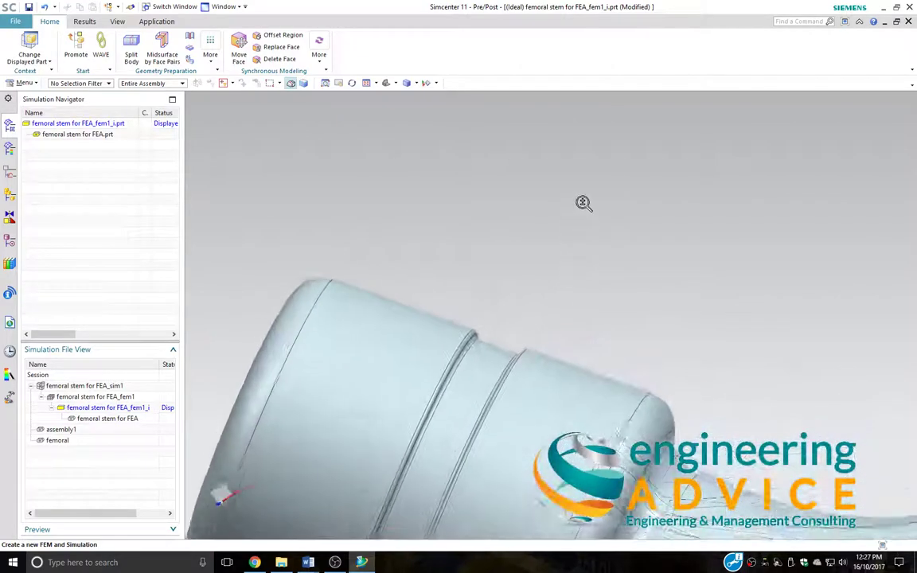
pyautogui.scroll(2, 563, 250)
pyautogui.scroll(2, 531, 295)
pyautogui.scroll(3, 532, 266)
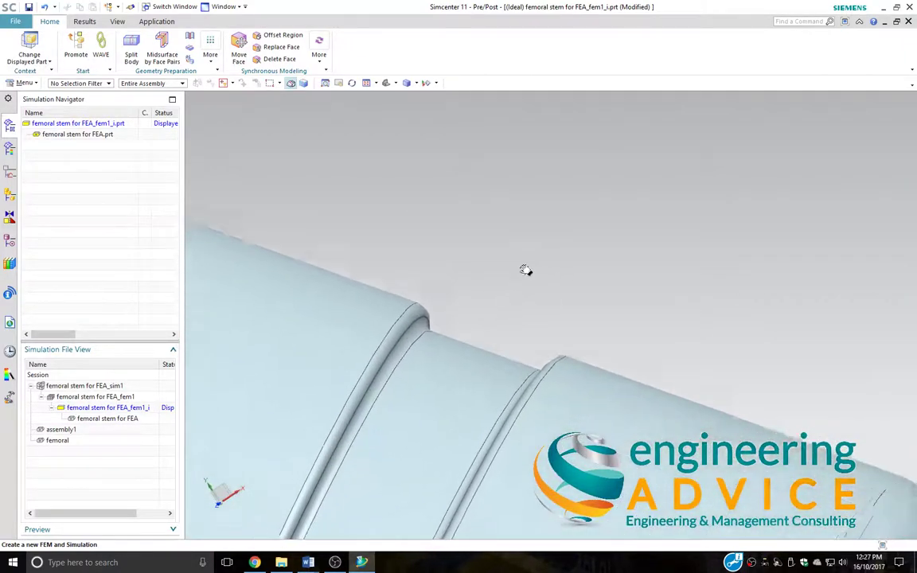
pyautogui.scroll(4, 533, 265)
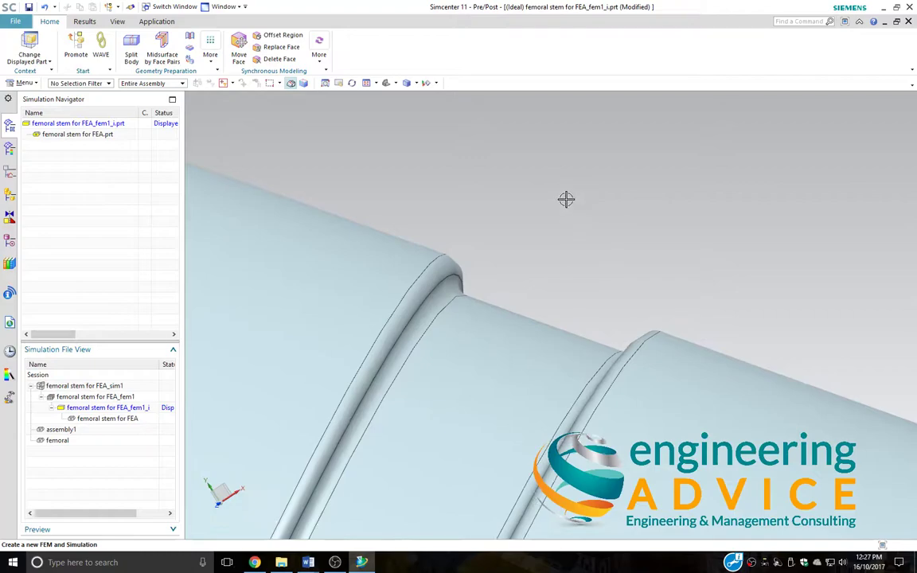
pyautogui.rightClick(566, 199)
pyautogui.moveTo(565, 199); pyautogui.dragTo(732, 197, button='middle')
pyautogui.rightClick(734, 199)
pyautogui.click(777, 270)
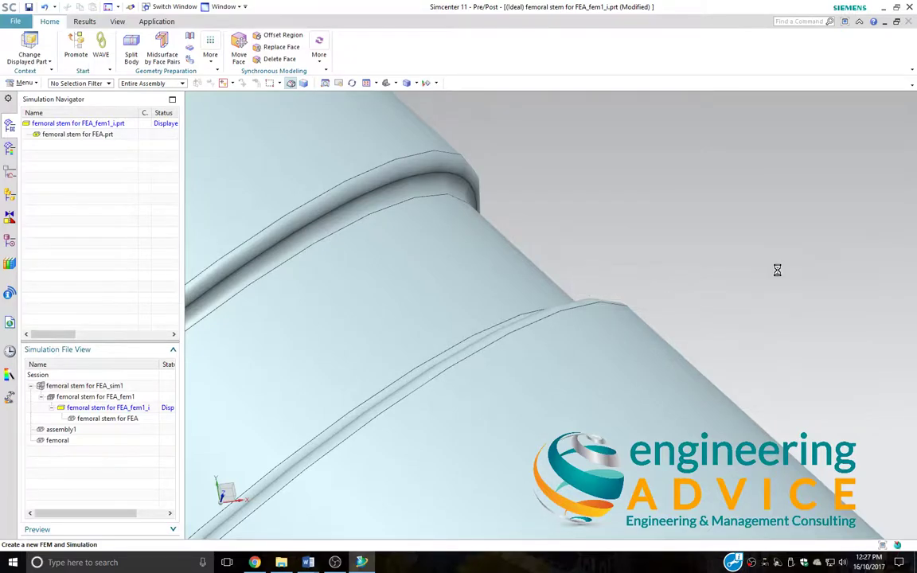
pyautogui.moveTo(504, 243)
pyautogui.mouseDown(button='middle')
pyautogui.moveTo(517, 243)
pyautogui.moveTo(494, 248)
pyautogui.mouseUp(button='middle')
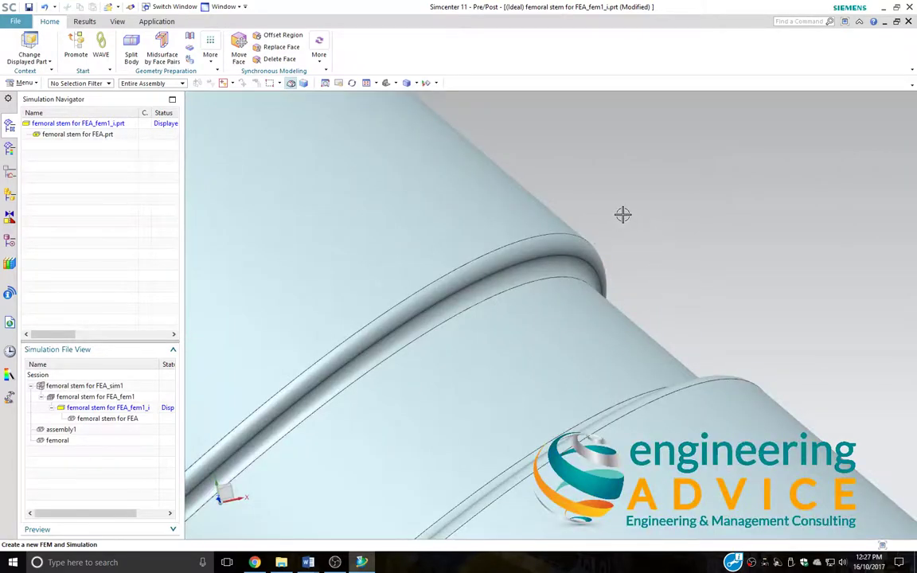
pyautogui.click(442, 174)
# Delete Face on the four faces of the upper groove on the stem's cylinder.
pyautogui.click(279, 59)
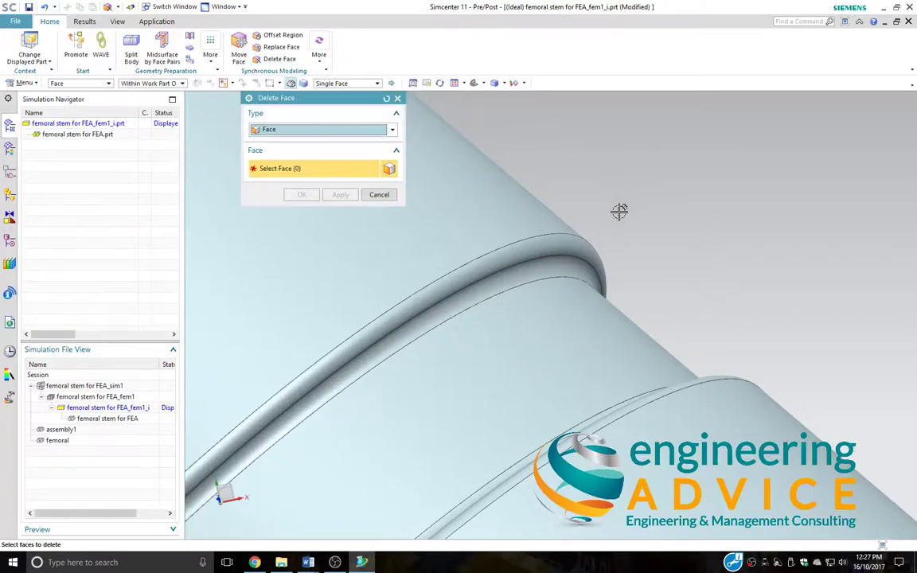
pyautogui.click(588, 249)
pyautogui.click(593, 253)
pyautogui.moveTo(593, 253); pyautogui.dragTo(652, 277, button='middle')
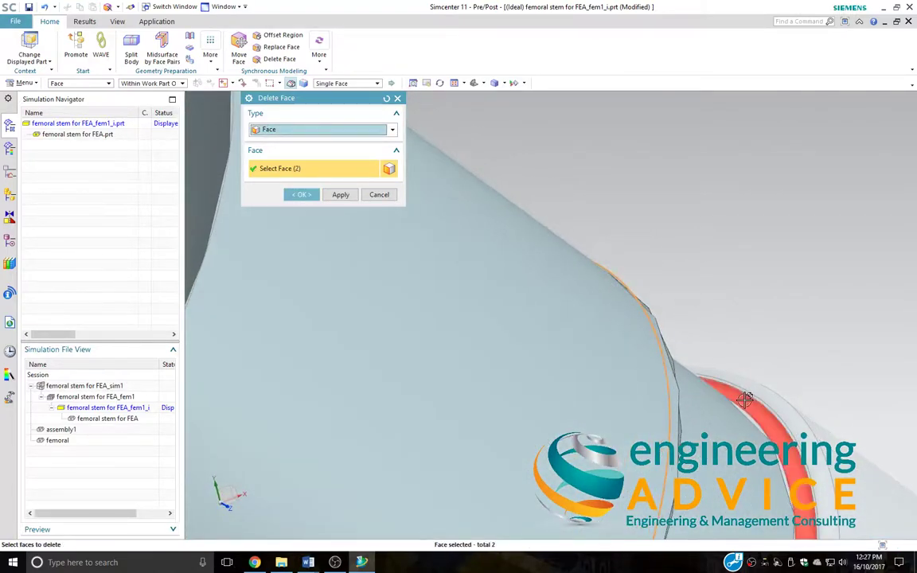
pyautogui.click(760, 384)
pyautogui.click(765, 395)
pyautogui.moveTo(765, 395); pyautogui.dragTo(632, 373, button='middle')
pyautogui.click(300, 195)
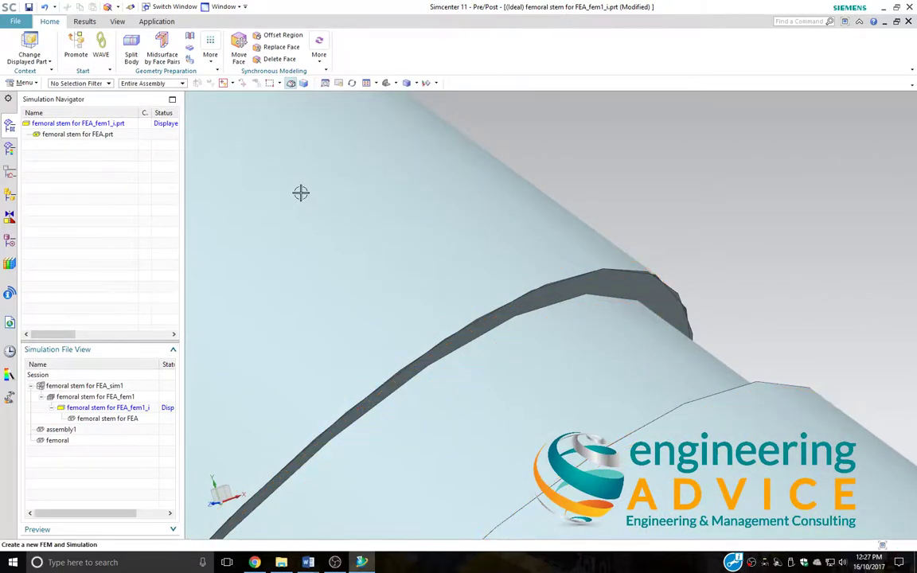
# Refresh the display and orbit around the modified cylinder.
pyautogui.rightClick(685, 148)
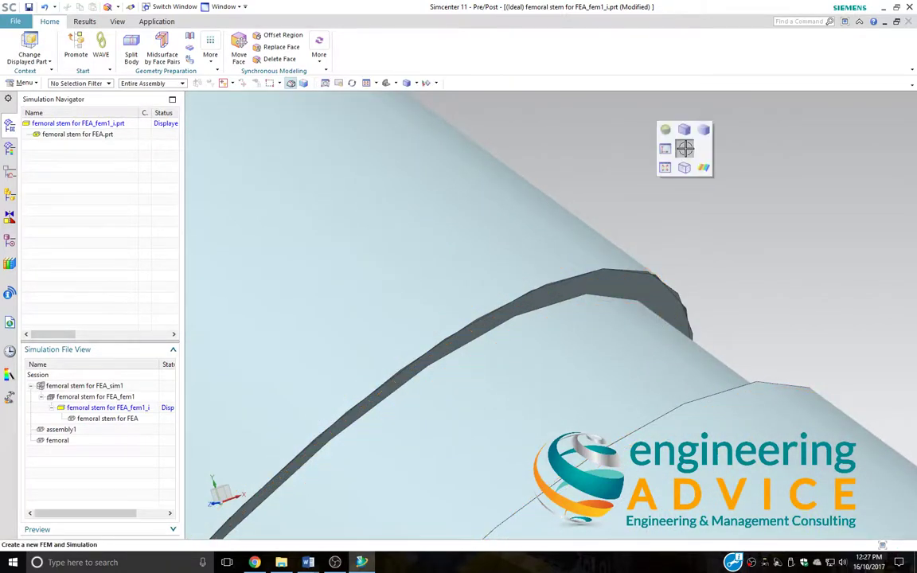
pyautogui.rightClick(729, 170)
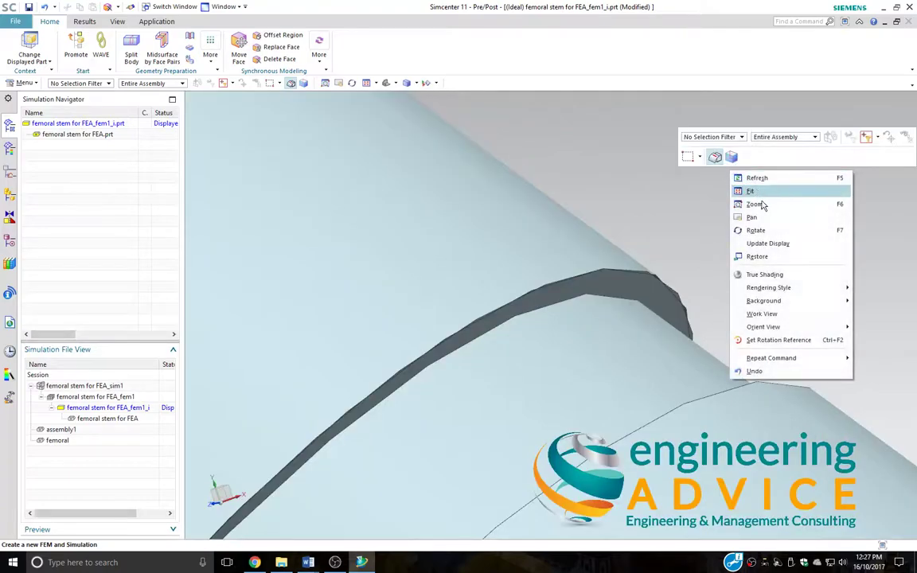
pyautogui.click(752, 243)
pyautogui.moveTo(724, 231); pyautogui.dragTo(665, 207, button='middle')
# Offset the cylinder face by 3 mm with Offset Region, then view the whole stem.
pyautogui.click(277, 35)
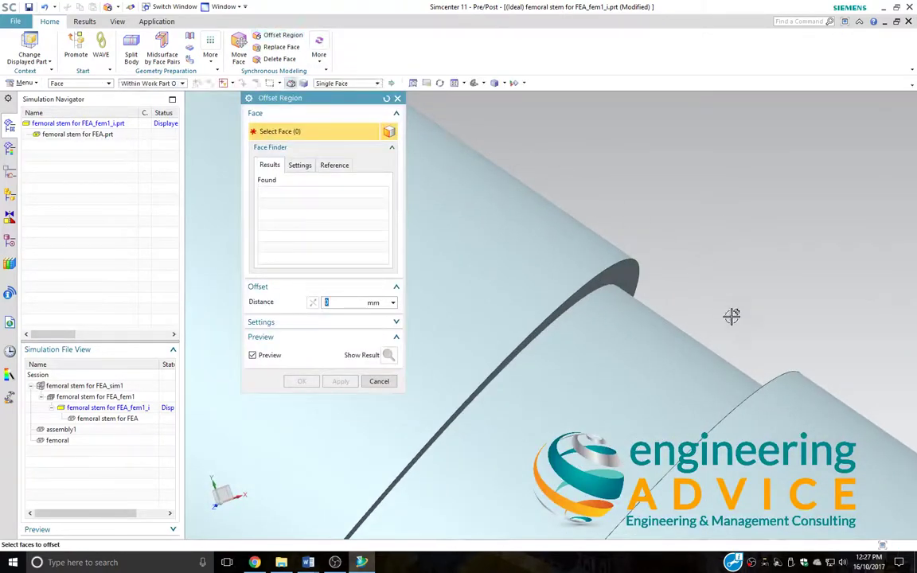
pyautogui.click(711, 352)
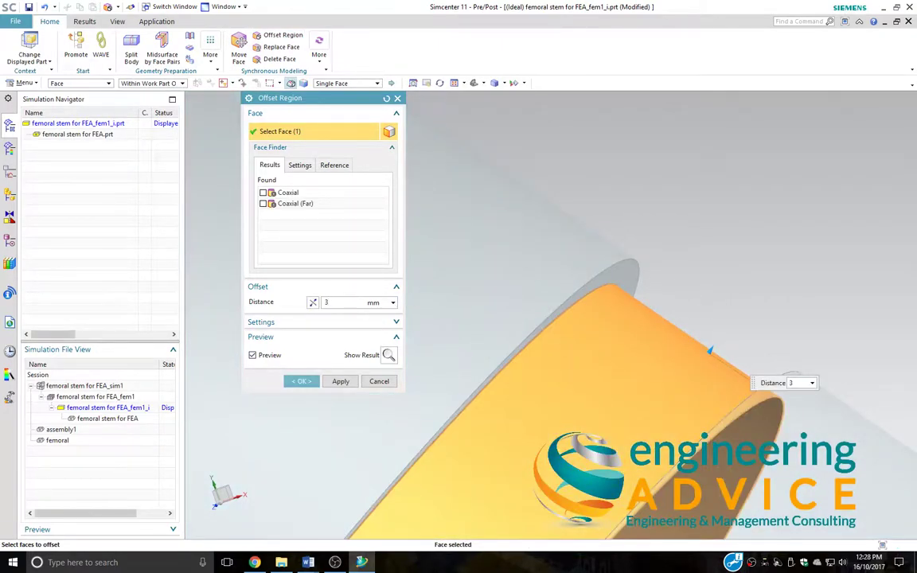
pyautogui.doubleClick(349, 303)
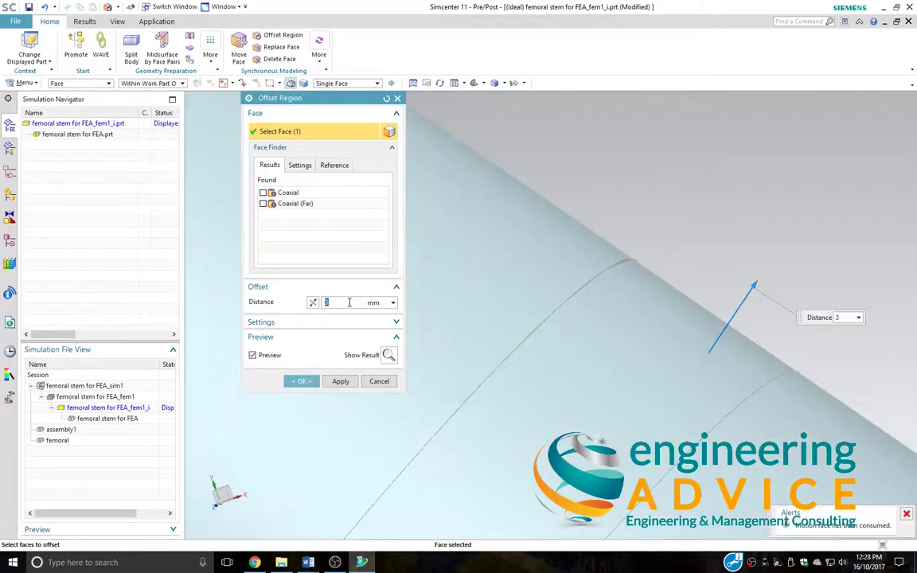
pyautogui.click(303, 381)
pyautogui.moveTo(686, 168); pyautogui.dragTo(419, 427, button='middle')
pyautogui.moveTo(749, 302)
pyautogui.mouseDown(button='middle')
pyautogui.moveTo(757, 299)
pyautogui.moveTo(749, 305)
pyautogui.mouseUp(button='middle')
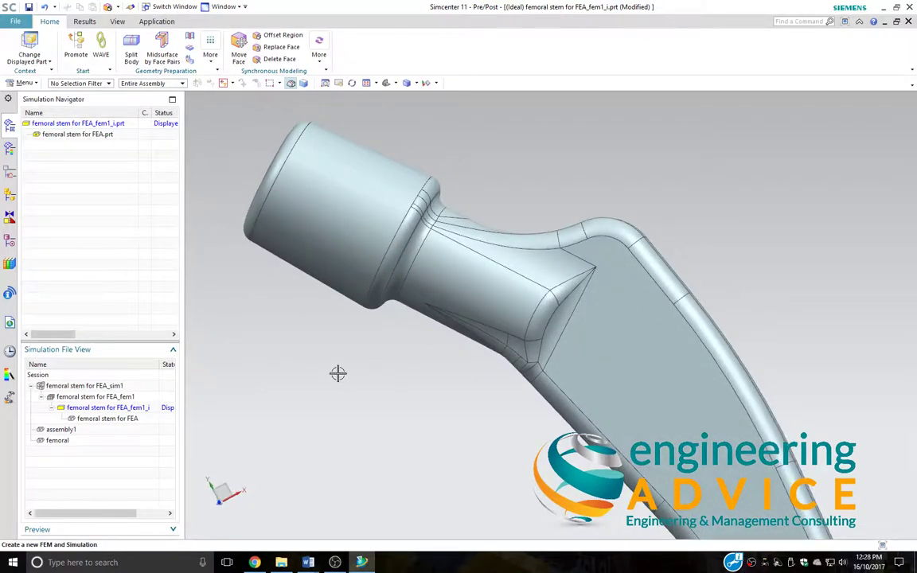
# Make the fem1 FEM file the active part and dismiss the update log.
pyautogui.doubleClick(123, 397)
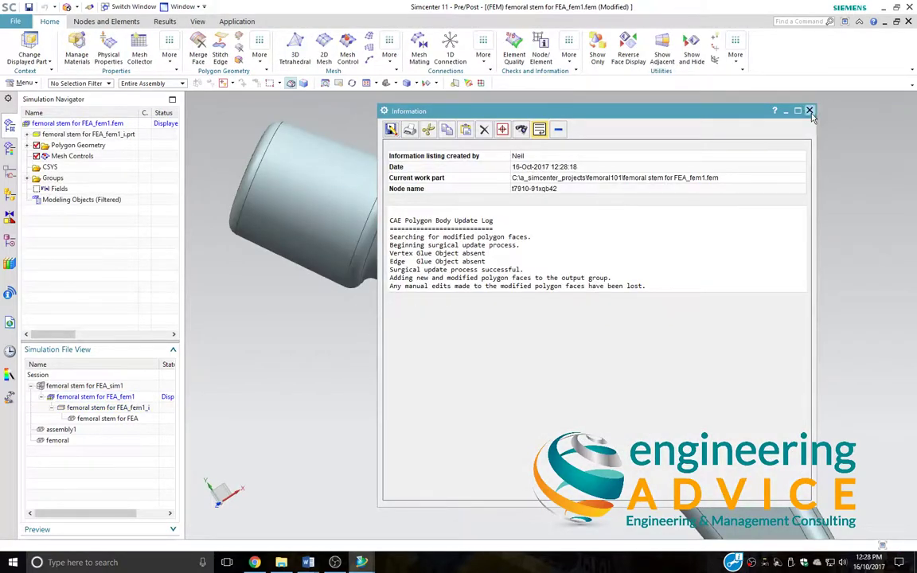
pyautogui.press('Escape')
pyautogui.moveTo(481, 163); pyautogui.dragTo(526, 184, button='middle')
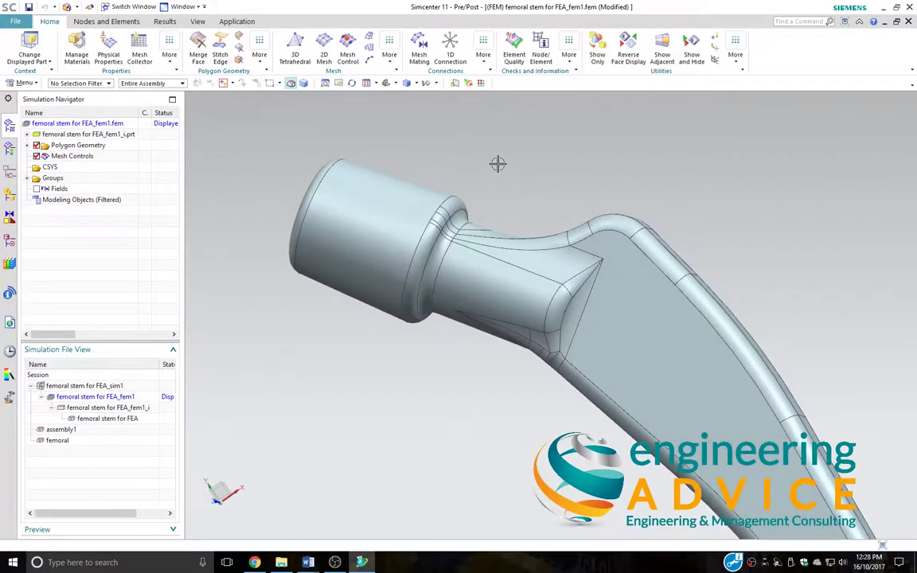
# Start a 3D Tetrahedral mesh and select the femoral stem body for CTETRA(10) meshing.
pyautogui.click(302, 50)
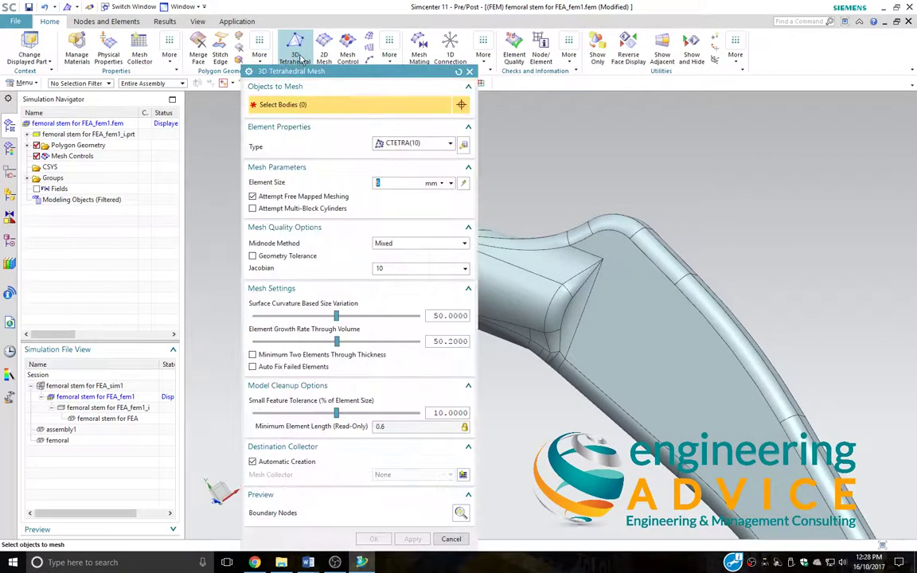
pyautogui.click(527, 237)
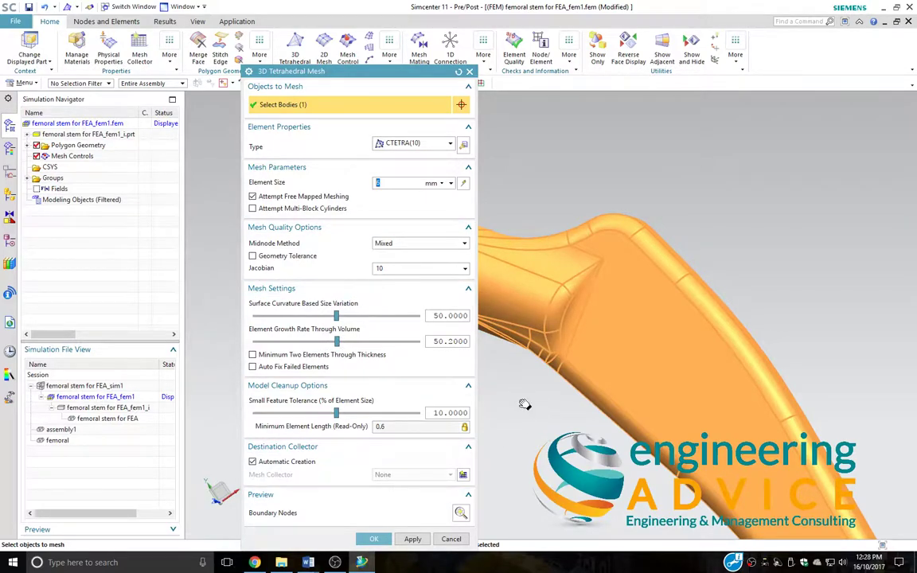
pyautogui.moveTo(525, 404); pyautogui.dragTo(629, 417, button='middle')
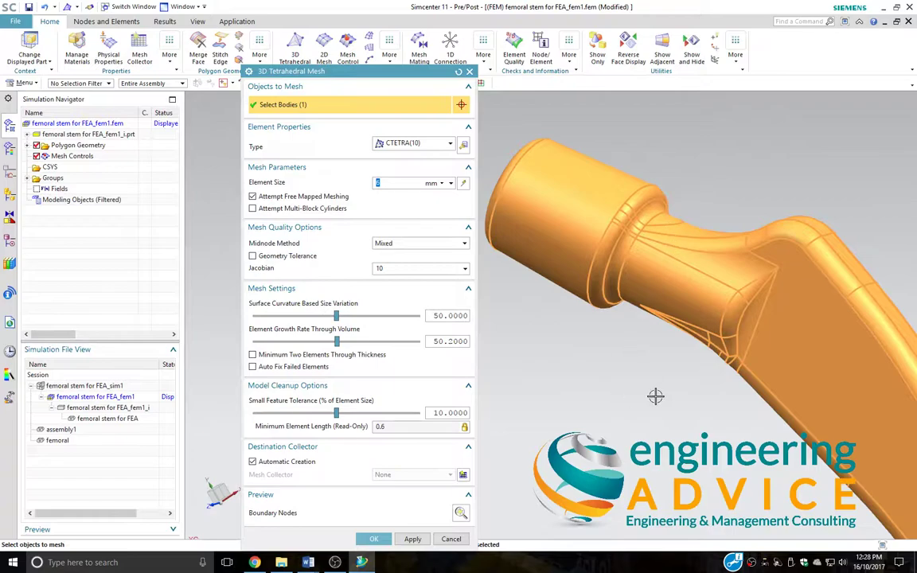
pyautogui.moveTo(671, 399); pyautogui.dragTo(551, 408, button='middle')
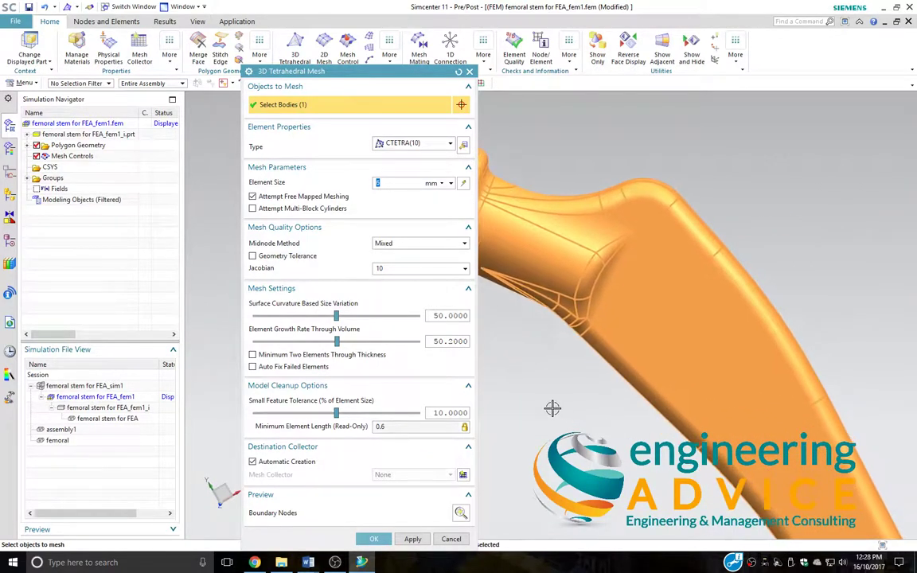
# Add mesh collector Solid(1) with a new PSOLID1 property made of Titanium_Ti-6Al-4V.
pyautogui.click(463, 475)
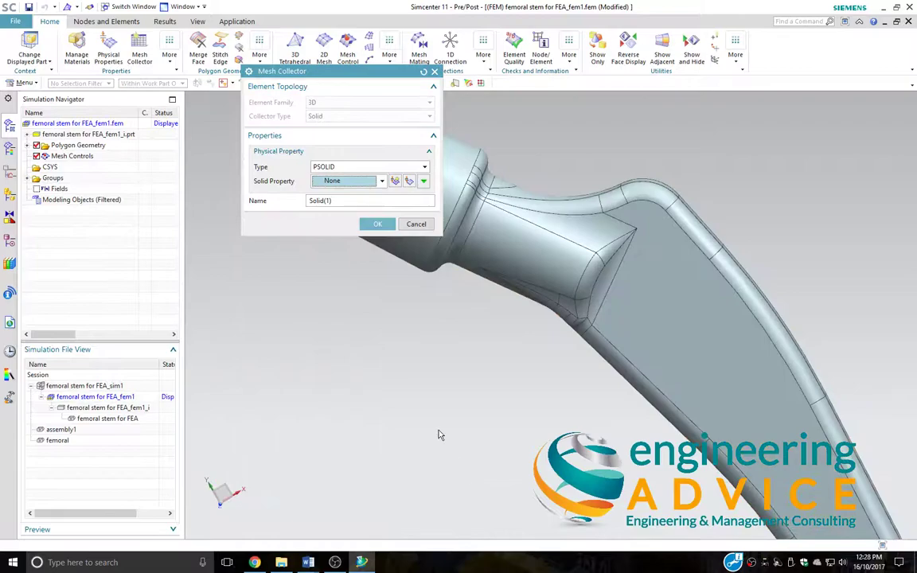
pyautogui.click(397, 182)
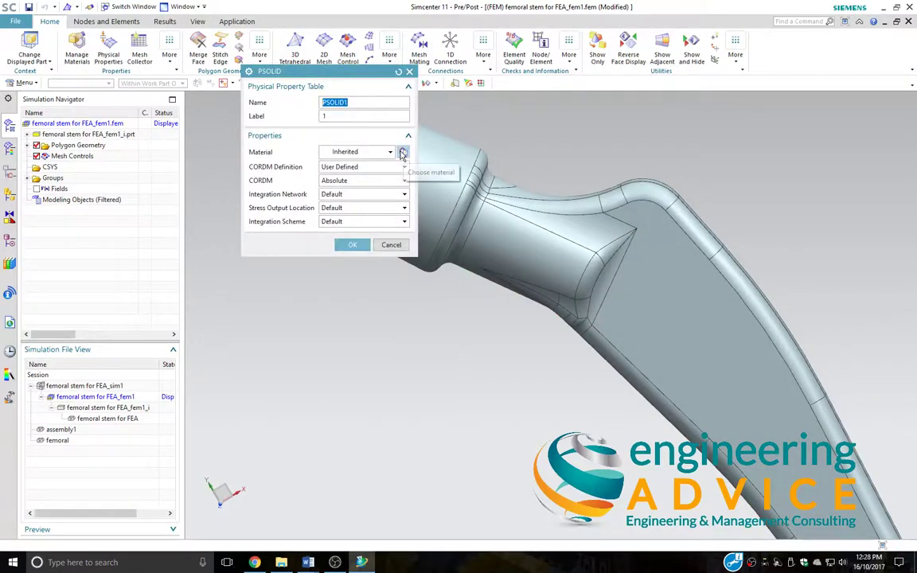
pyautogui.click(404, 151)
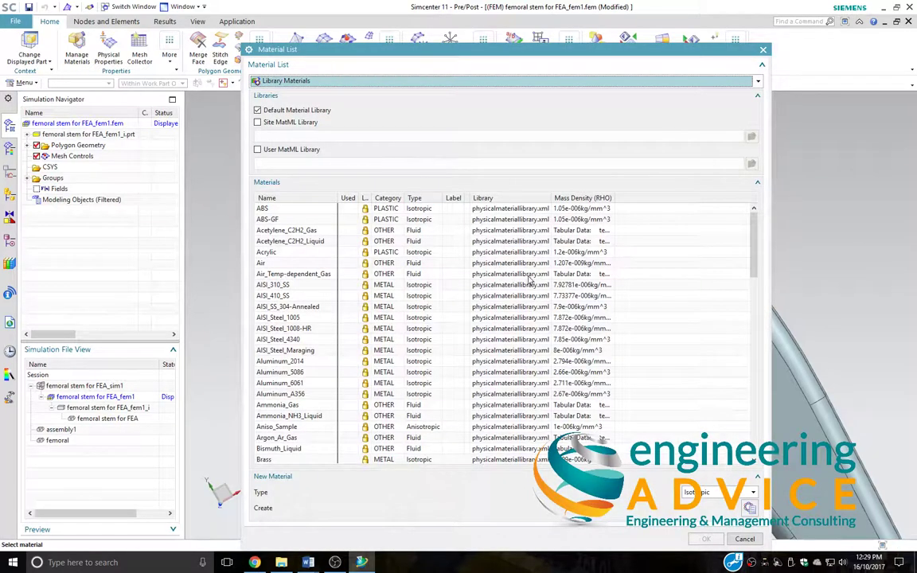
pyautogui.moveTo(760, 243); pyautogui.dragTo(760, 415)
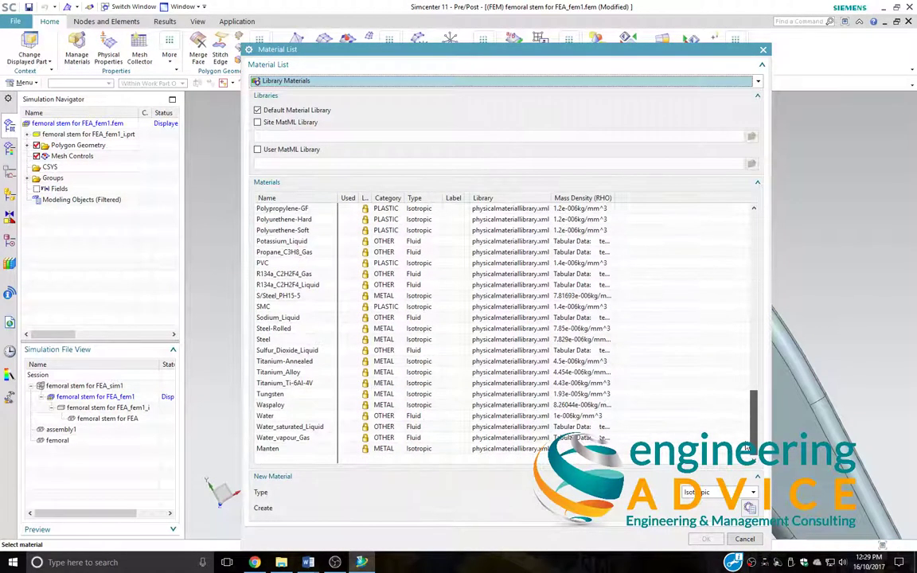
pyautogui.click(301, 385)
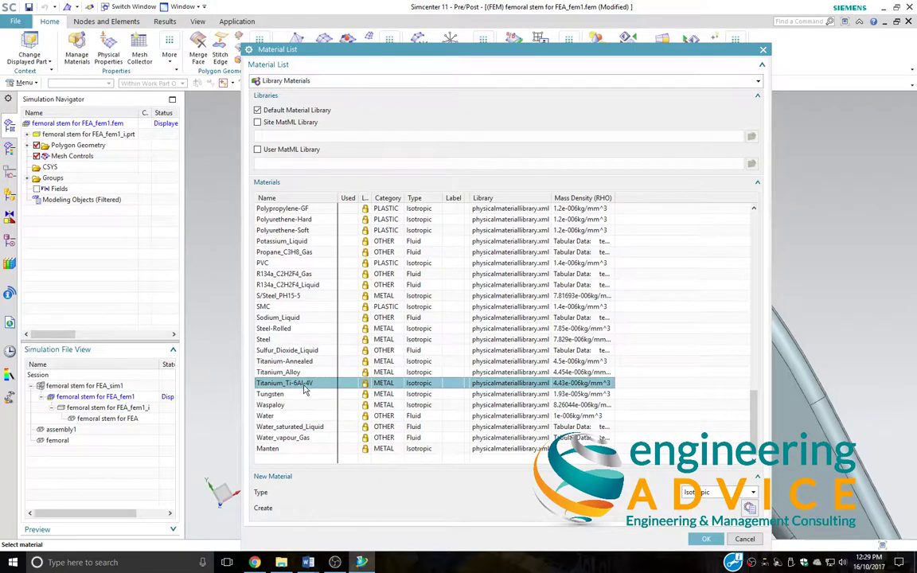
pyautogui.click(707, 539)
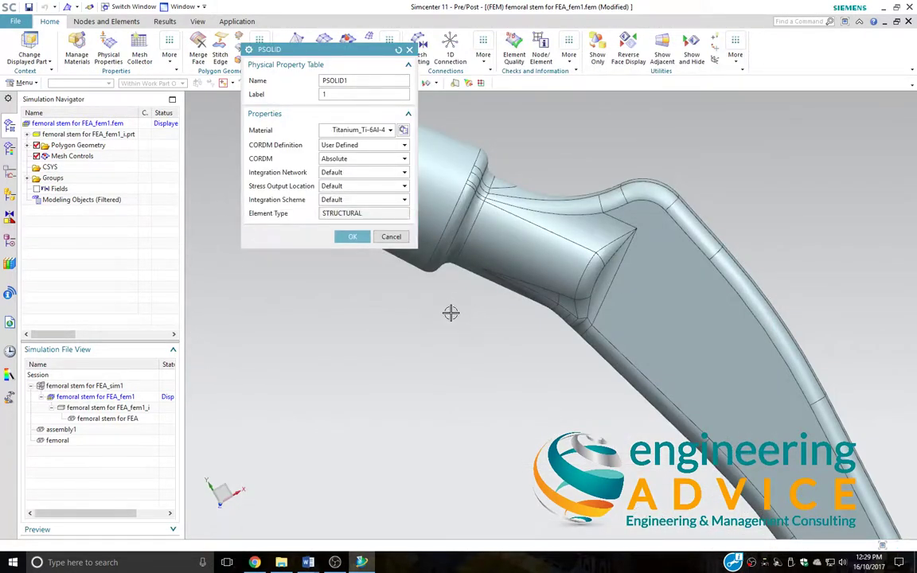
pyautogui.click(353, 237)
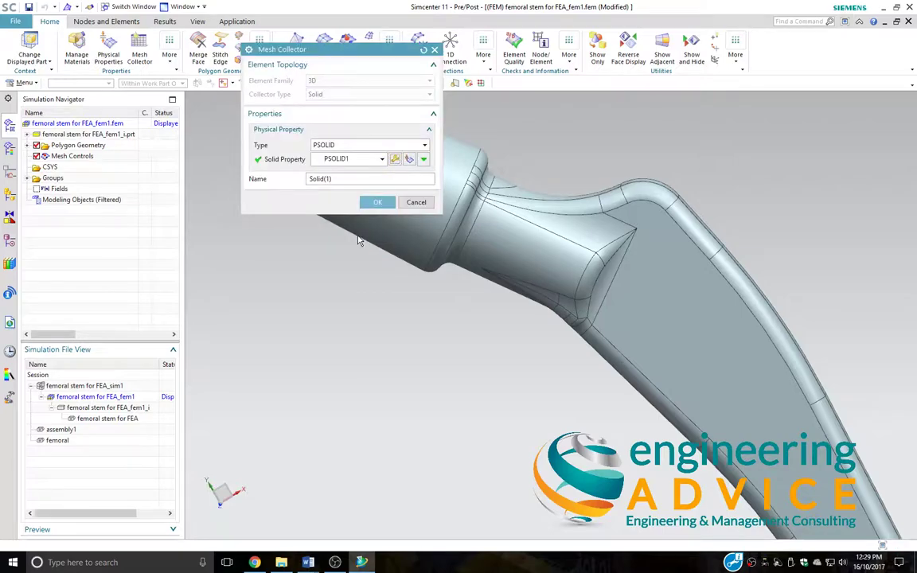
pyautogui.click(379, 202)
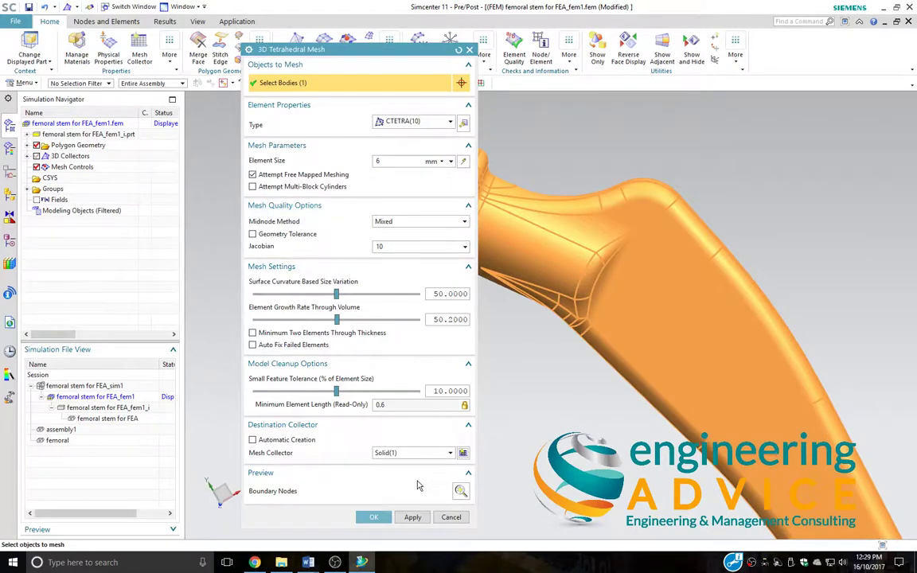
pyautogui.click(372, 517)
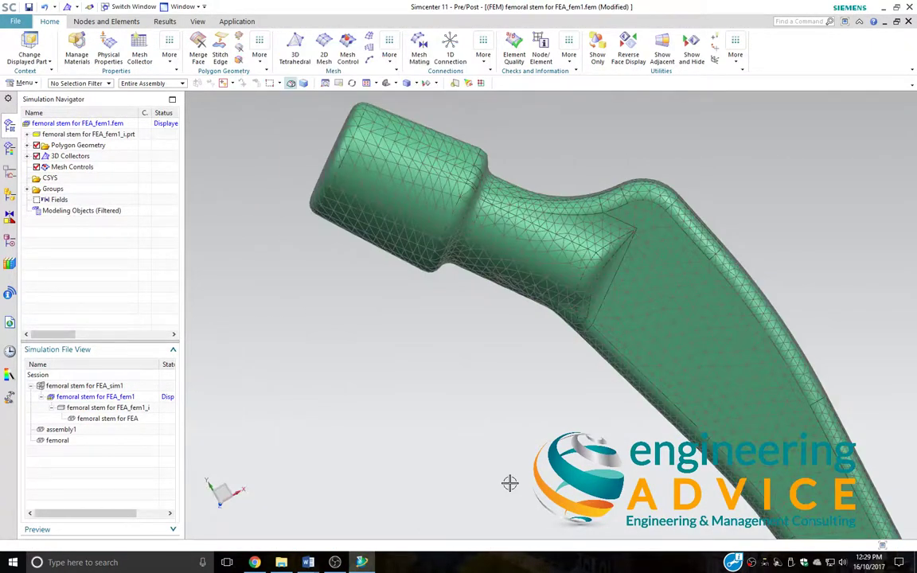
pyautogui.moveTo(509, 483); pyautogui.dragTo(476, 450, button='middle')
pyautogui.scroll(-6, 485, 423)
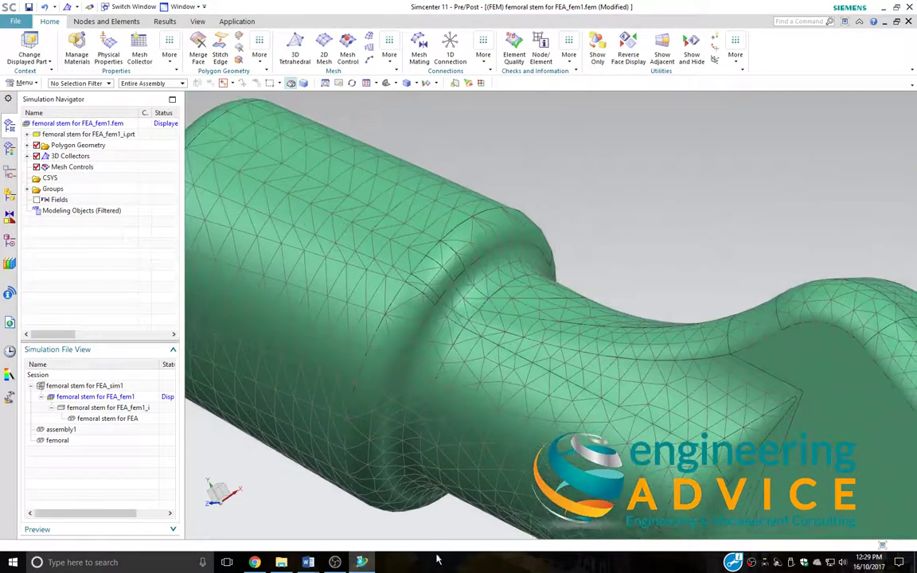
pyautogui.moveTo(382, 354); pyautogui.dragTo(395, 423, button='middle')
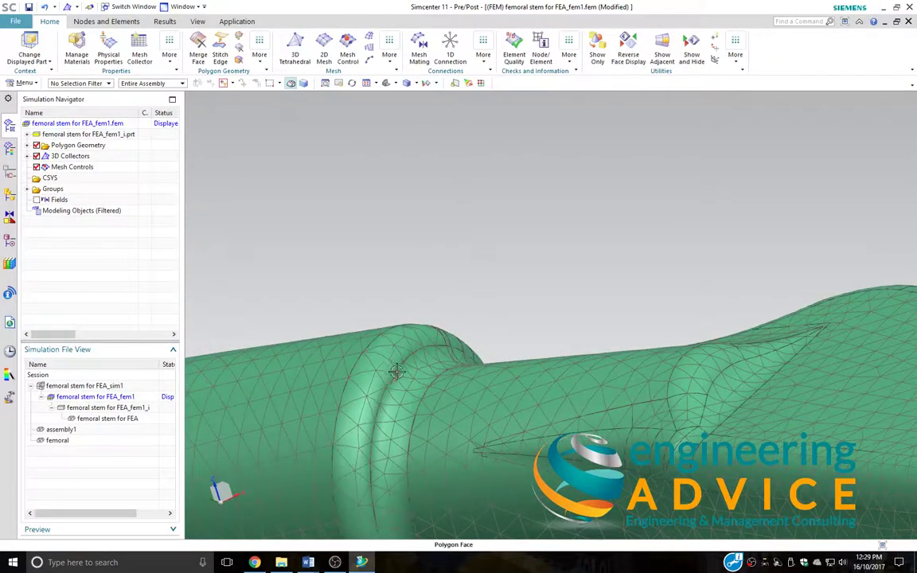
pyautogui.moveTo(393, 354); pyautogui.dragTo(451, 373, button='middle')
pyautogui.scroll(5, 436, 456)
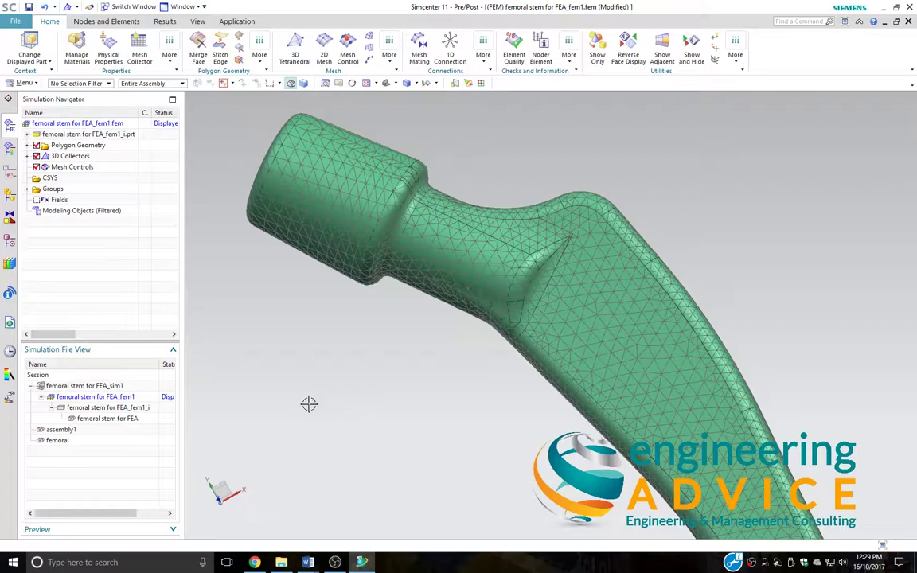
# Switch to the sim1 file and start a Force load on the long stem shaft face.
pyautogui.doubleClick(121, 387)
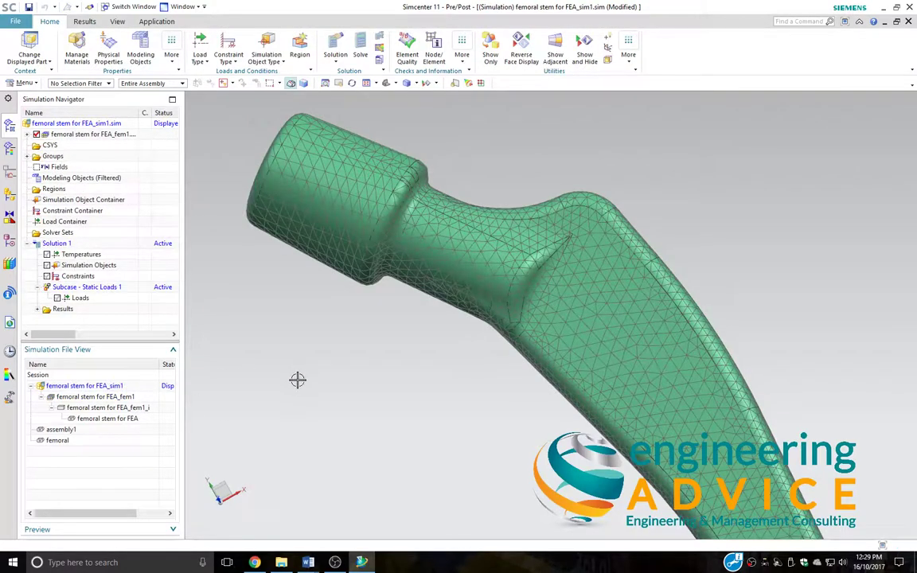
pyautogui.click(200, 58)
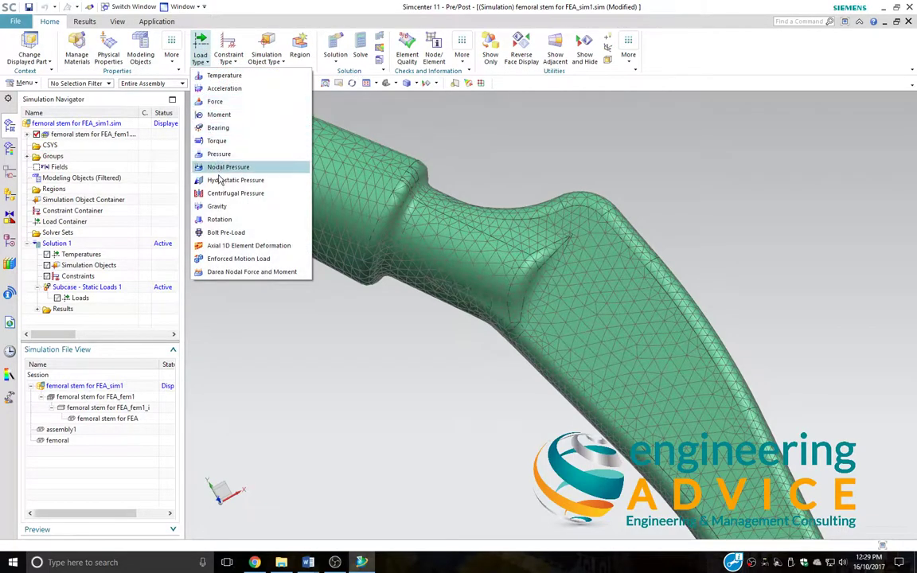
pyautogui.click(215, 101)
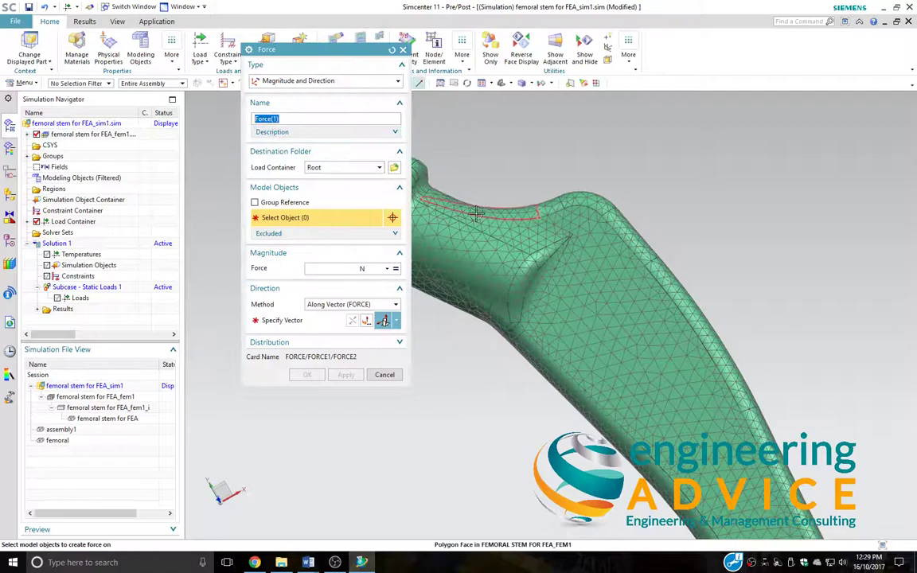
pyautogui.moveTo(550, 240); pyautogui.dragTo(764, 385, button='middle')
pyautogui.scroll(3, 764, 384)
pyautogui.click(617, 326)
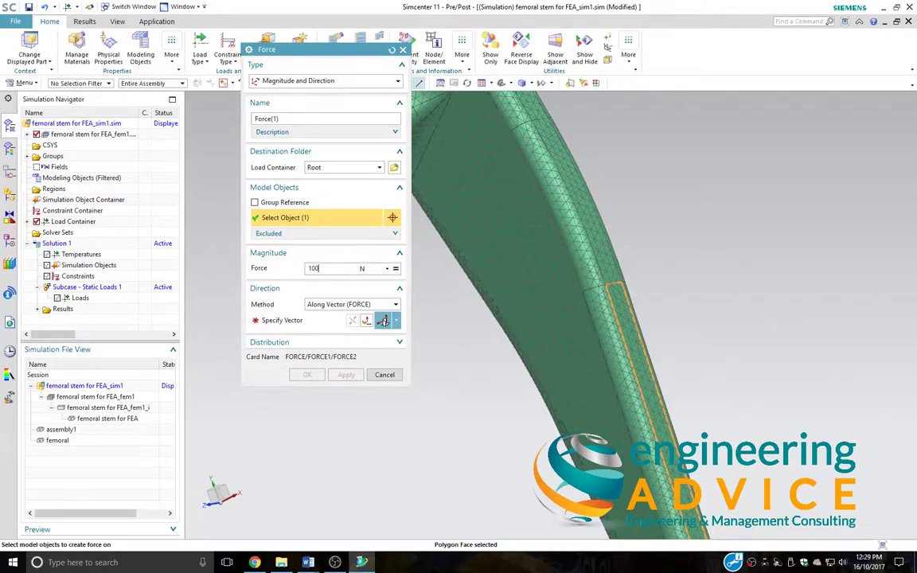
pyautogui.scroll(-4, 477, 437)
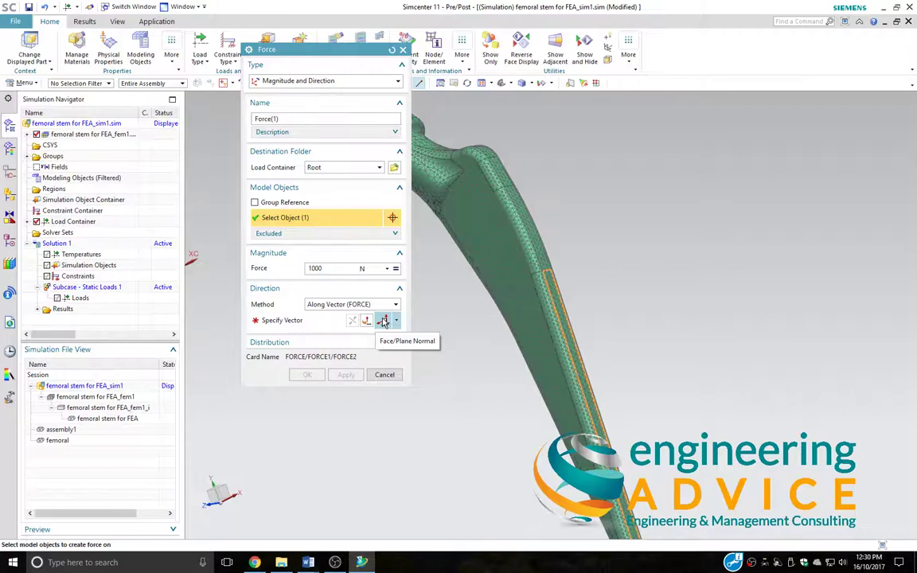
# Direct the 1000 N force along the Face/Plane Normal of a stem face and confirm it.
pyautogui.click(384, 320)
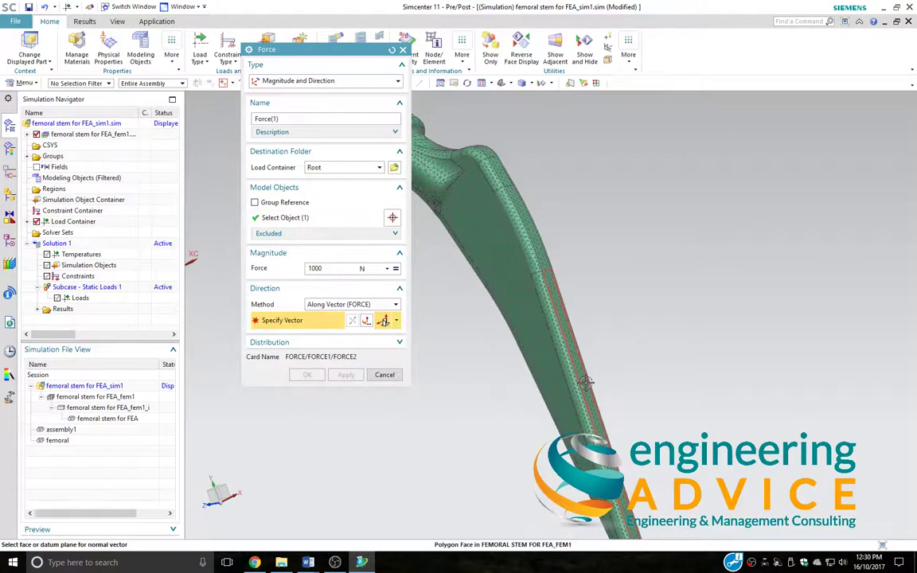
pyautogui.click(589, 388)
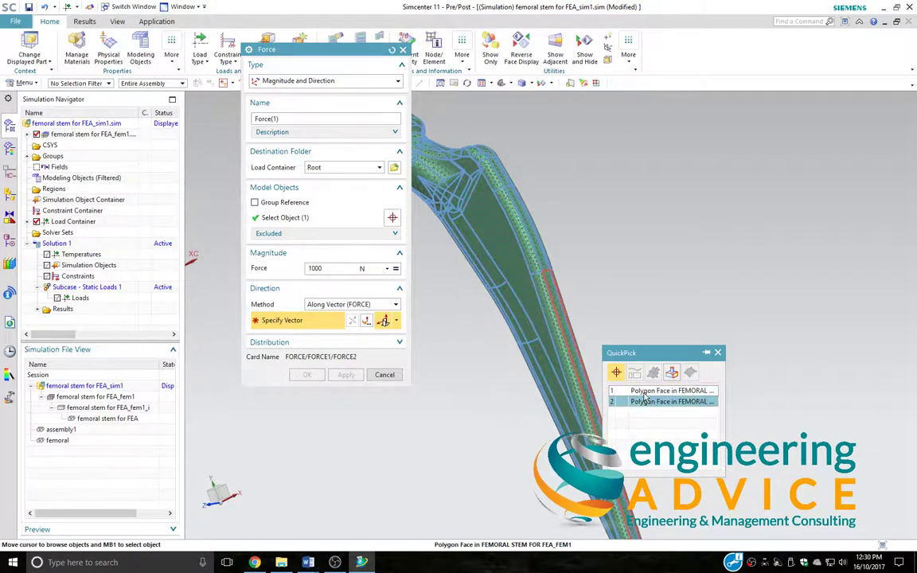
pyautogui.click(648, 391)
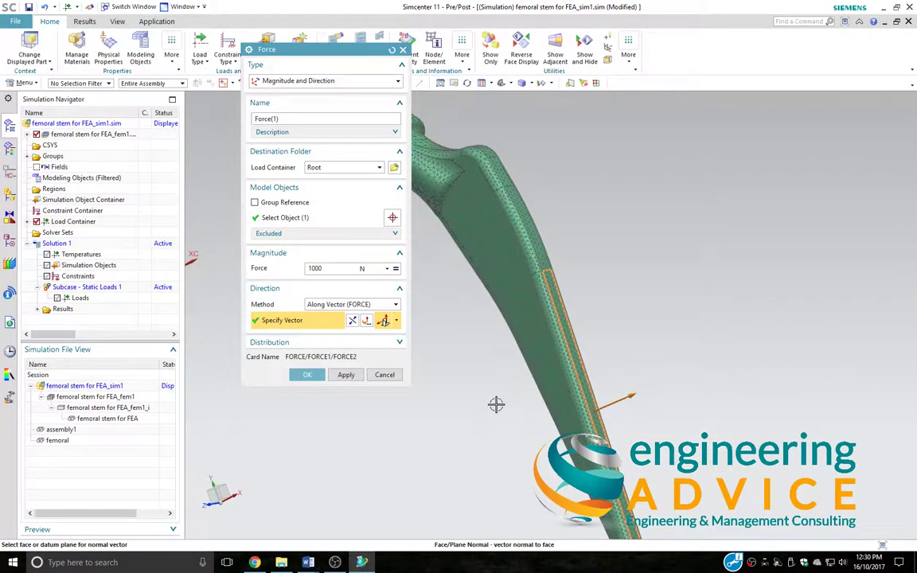
pyautogui.click(354, 327)
pyautogui.click(306, 374)
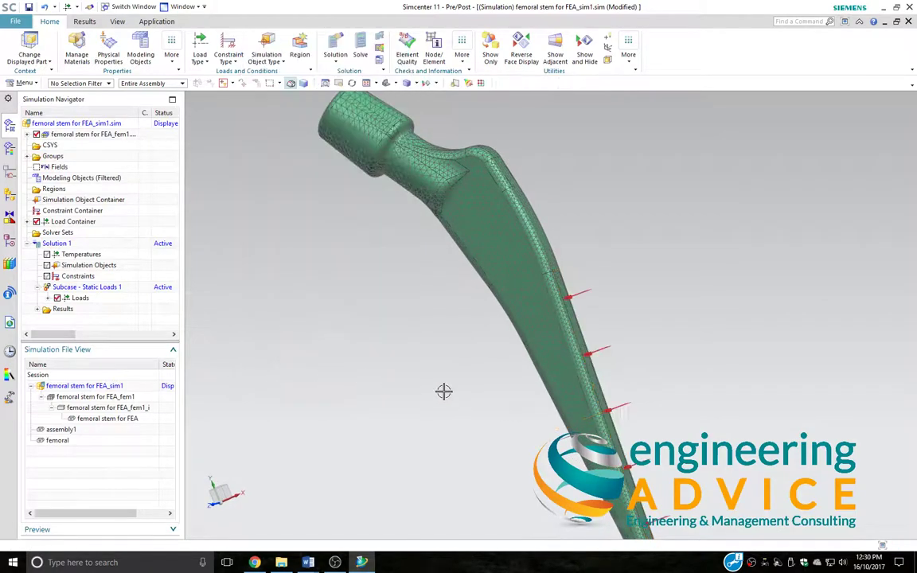
pyautogui.moveTo(444, 391); pyautogui.dragTo(422, 367, button='middle')
# Apply a Fixed Constraint to the stem's cylindrical head face and check it from several angles.
pyautogui.click(228, 59)
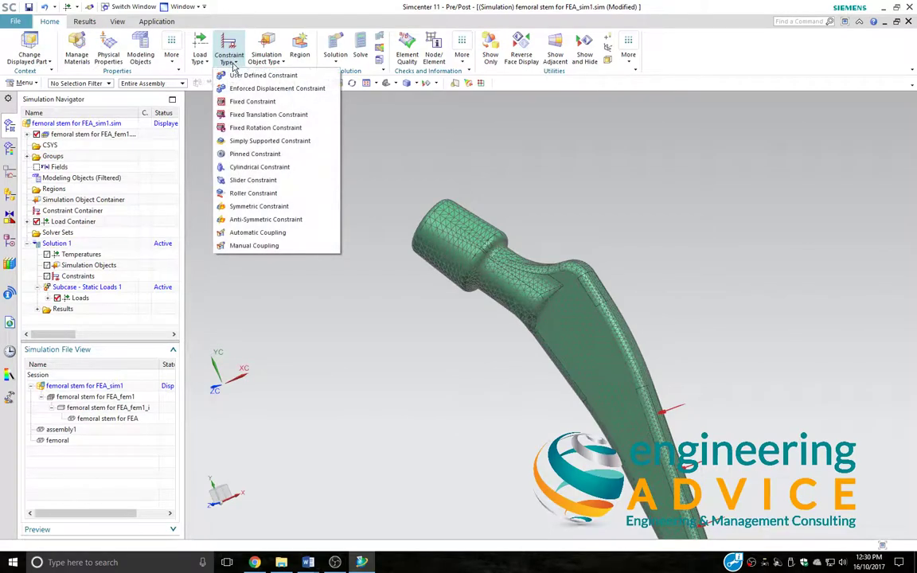
pyautogui.click(252, 101)
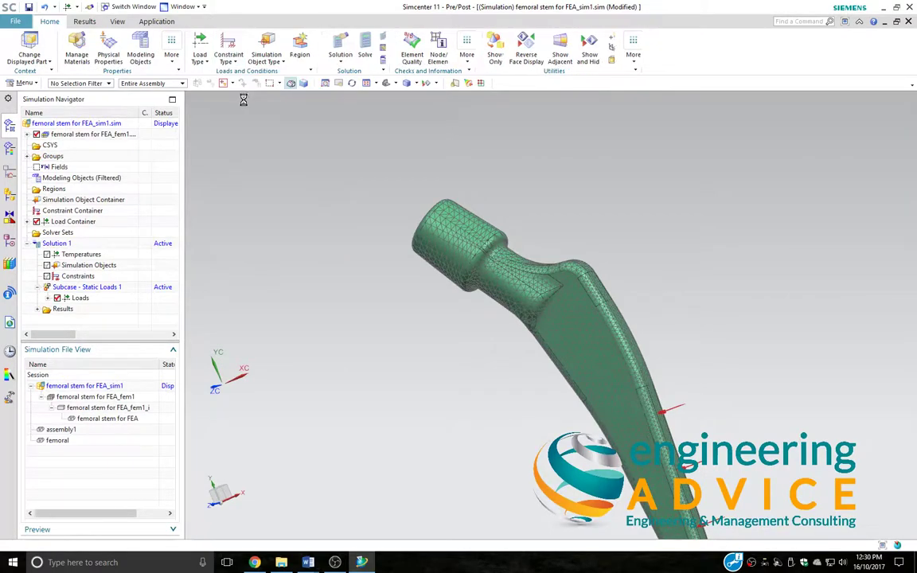
pyautogui.click(462, 246)
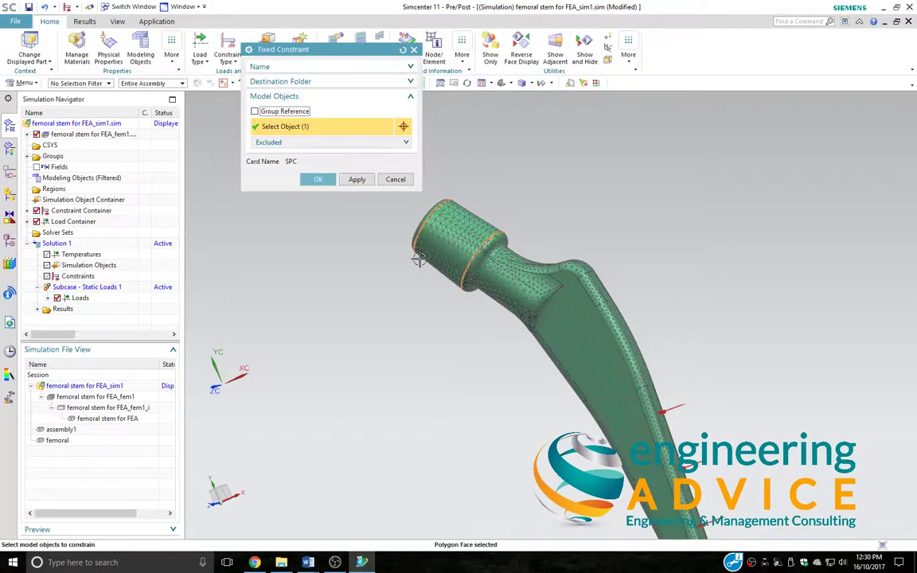
pyautogui.click(320, 180)
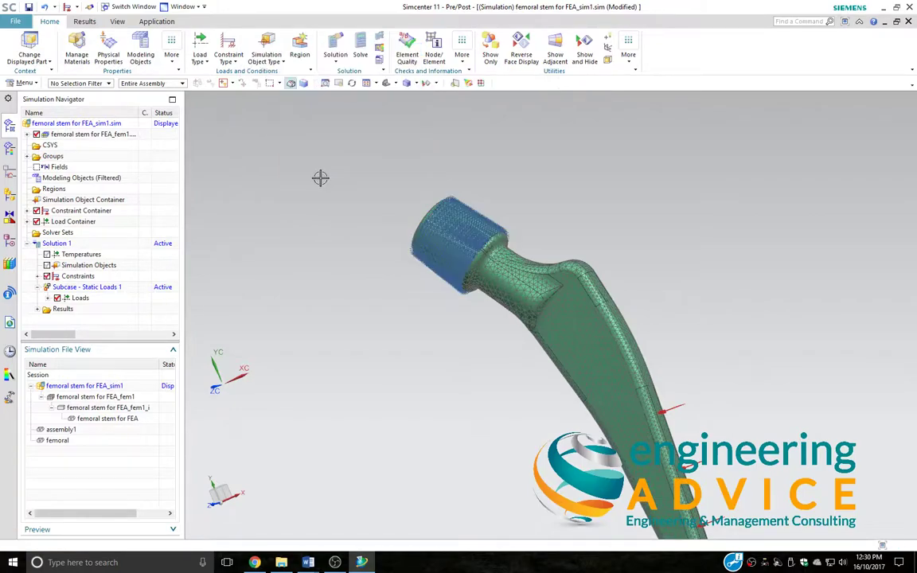
pyautogui.moveTo(365, 276); pyautogui.dragTo(505, 363, button='middle')
pyautogui.scroll(3, 506, 323)
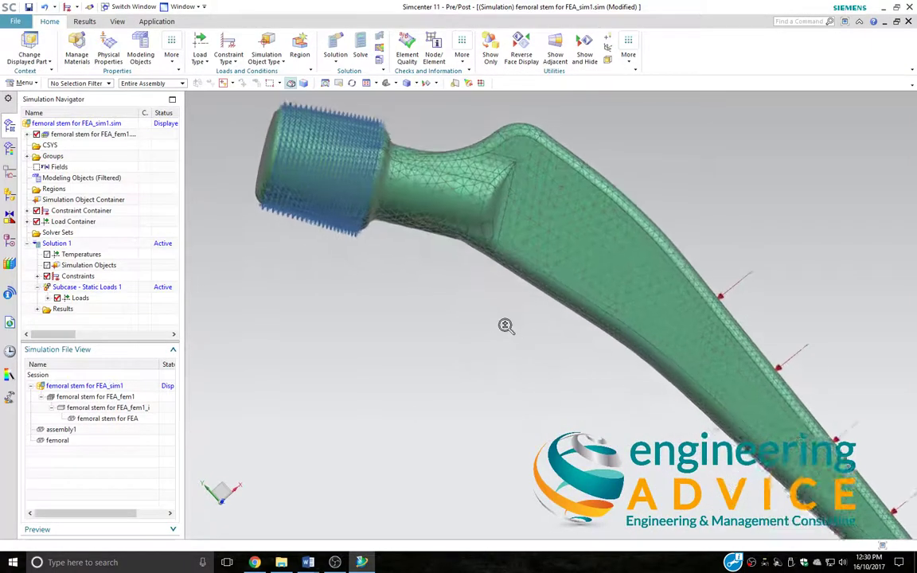
pyautogui.moveTo(505, 323); pyautogui.dragTo(508, 375, button='middle')
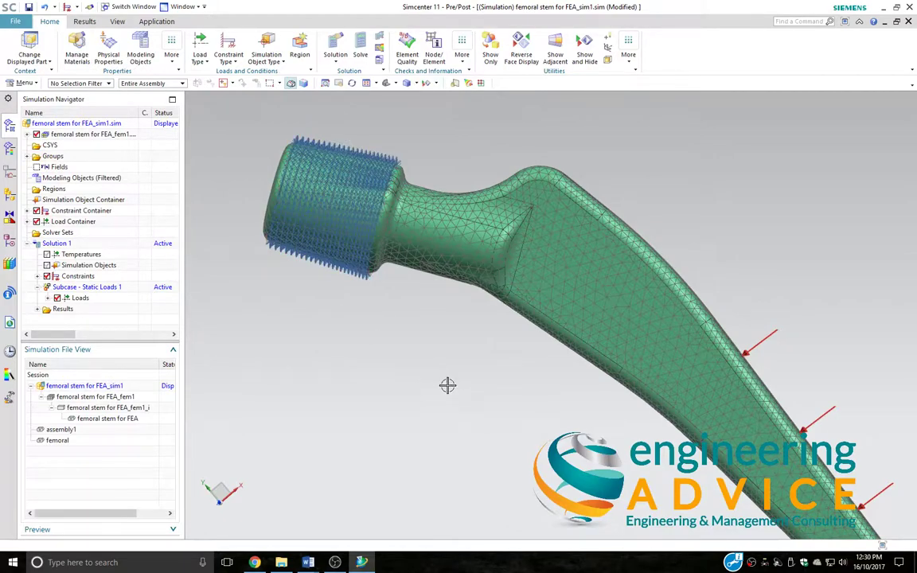
# Run NX Nastran on Solution 1, skip result review, close the job windows, and expand Results.
pyautogui.click(360, 48)
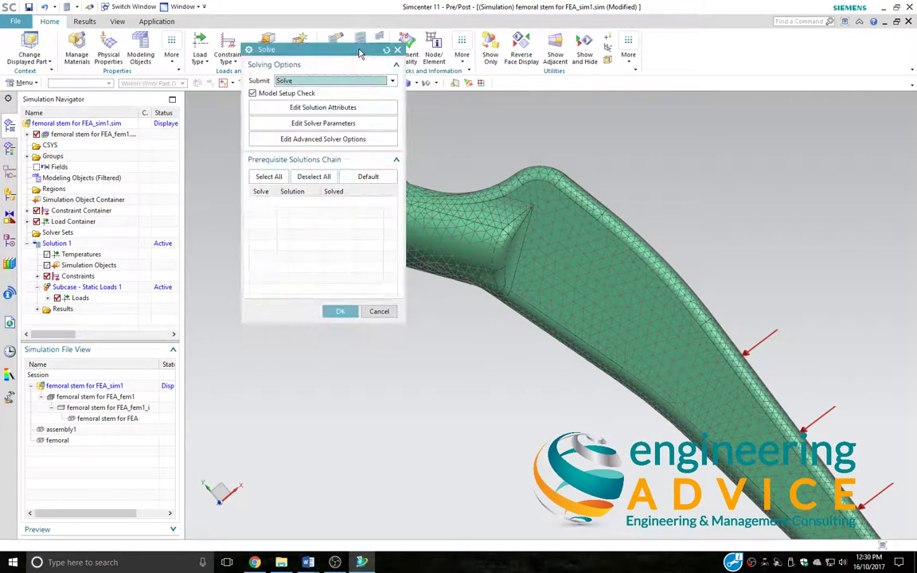
pyautogui.click(341, 312)
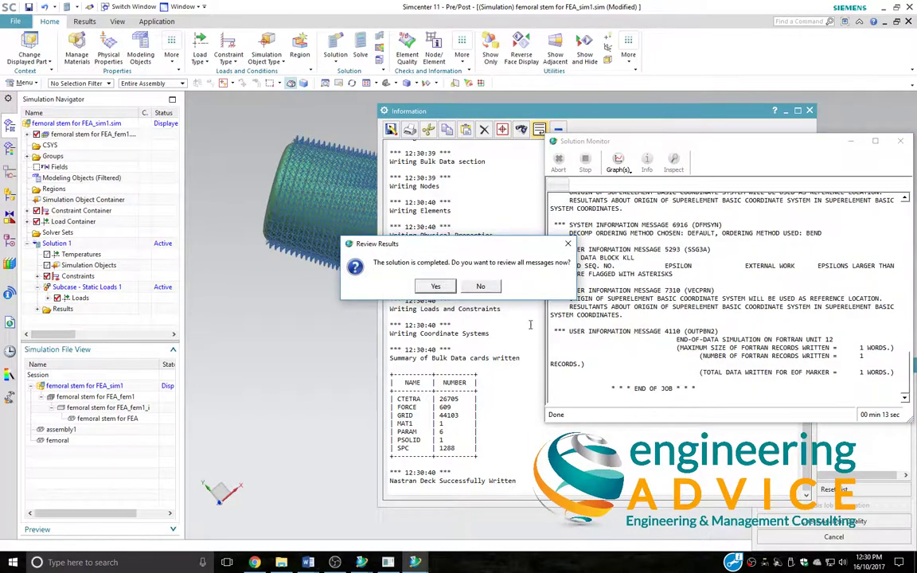
pyautogui.click(481, 287)
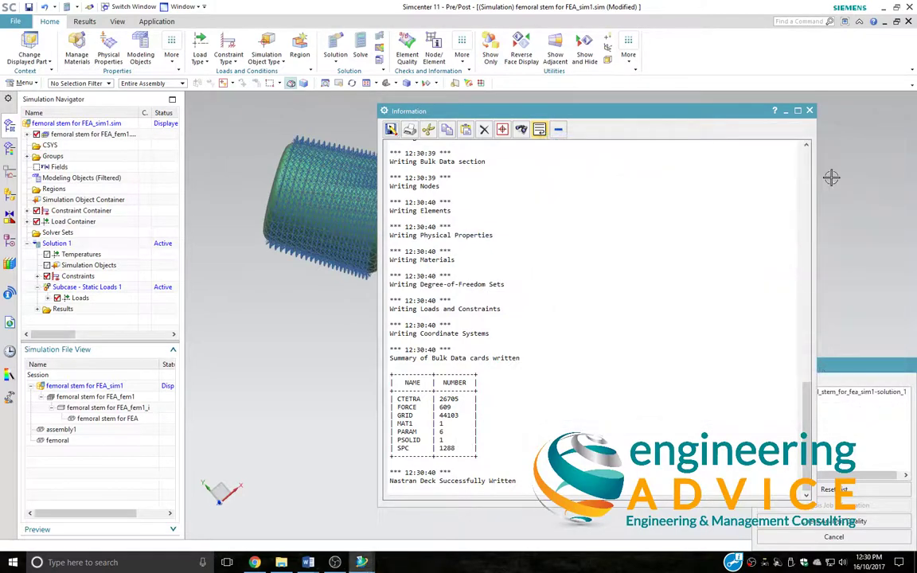
pyautogui.click(810, 112)
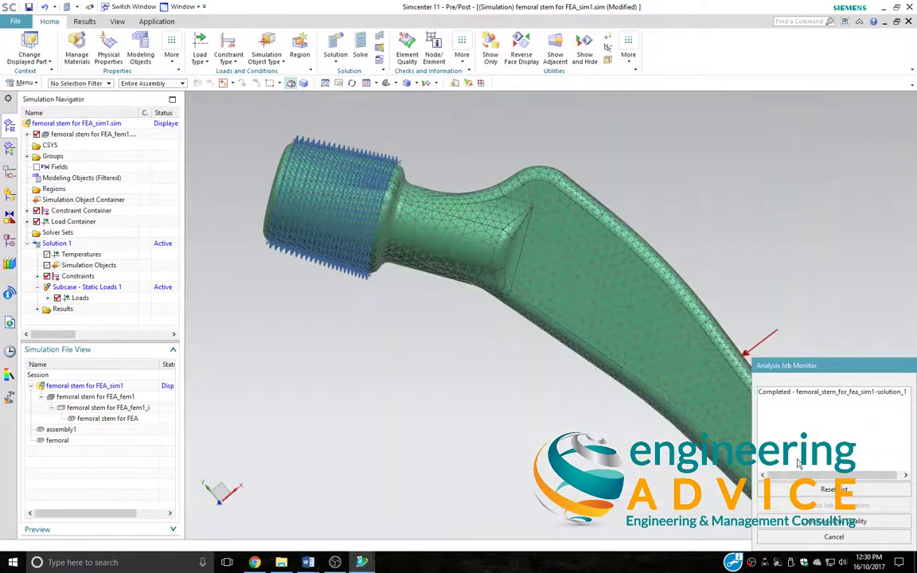
pyautogui.click(814, 536)
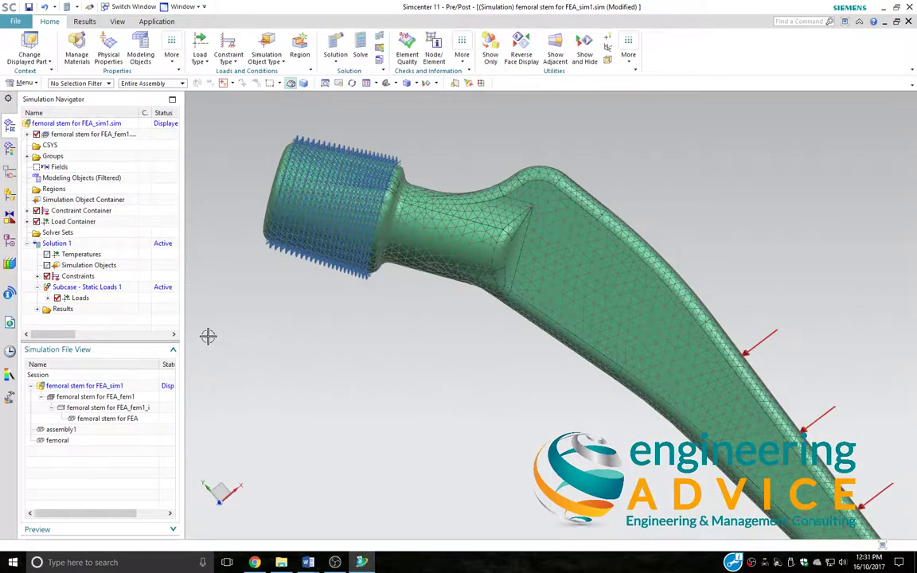
pyautogui.click(39, 310)
# Plot the Structural Von-Mises Element-Nodal stress (0.02-64.98 MPa) and inspect the neck peak.
pyautogui.doubleClick(71, 320)
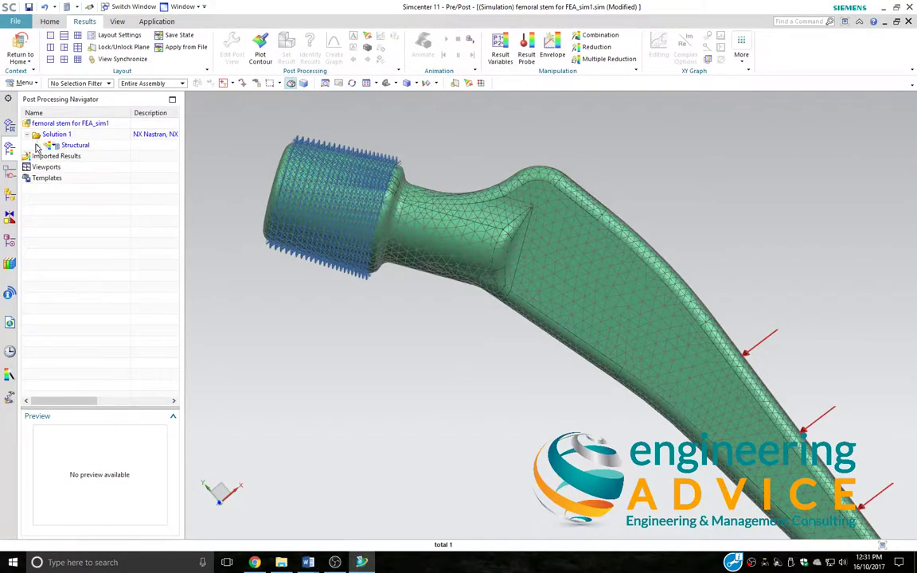
pyautogui.click(47, 189)
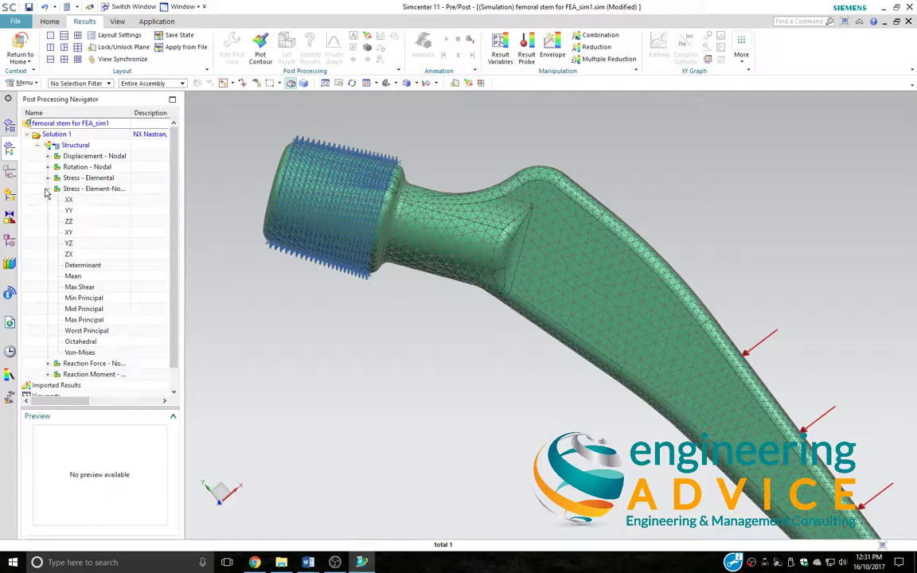
pyautogui.doubleClick(81, 353)
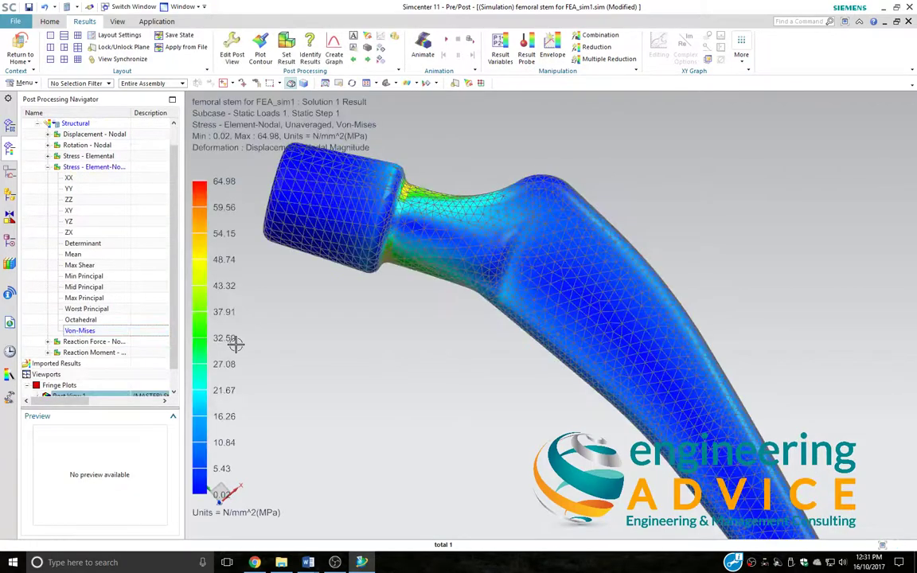
pyautogui.moveTo(463, 382); pyautogui.dragTo(502, 425, button='middle')
pyautogui.scroll(5, 503, 424)
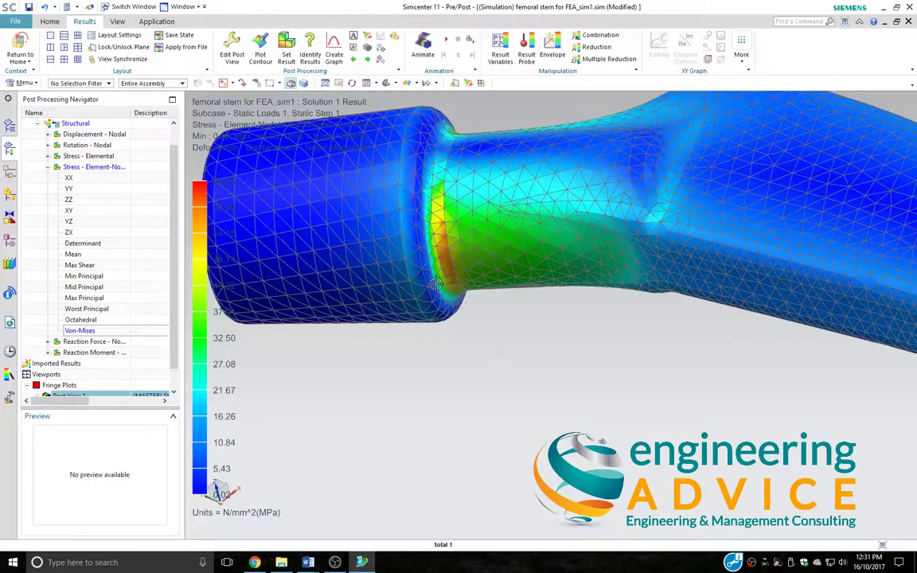
pyautogui.scroll(-6, 496, 266)
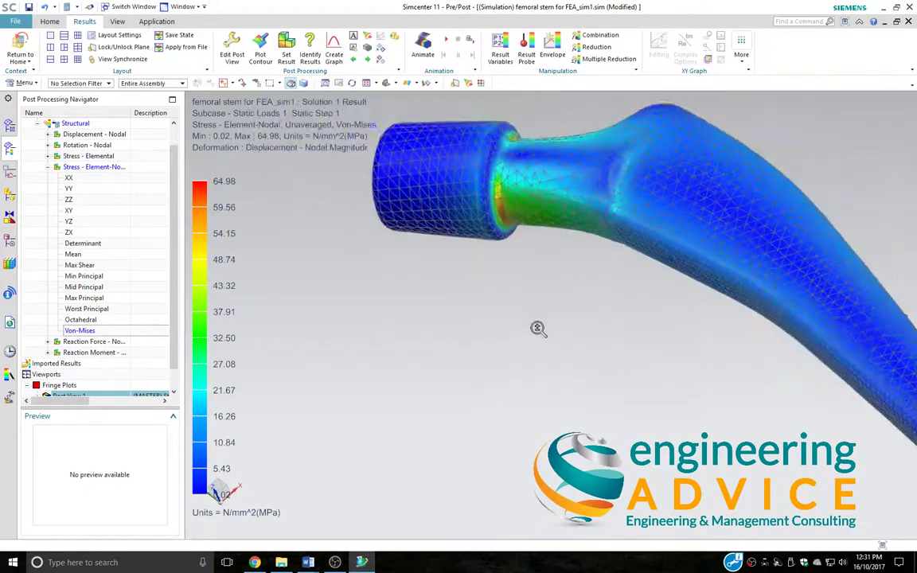
pyautogui.moveTo(469, 409); pyautogui.dragTo(526, 436, button='middle')
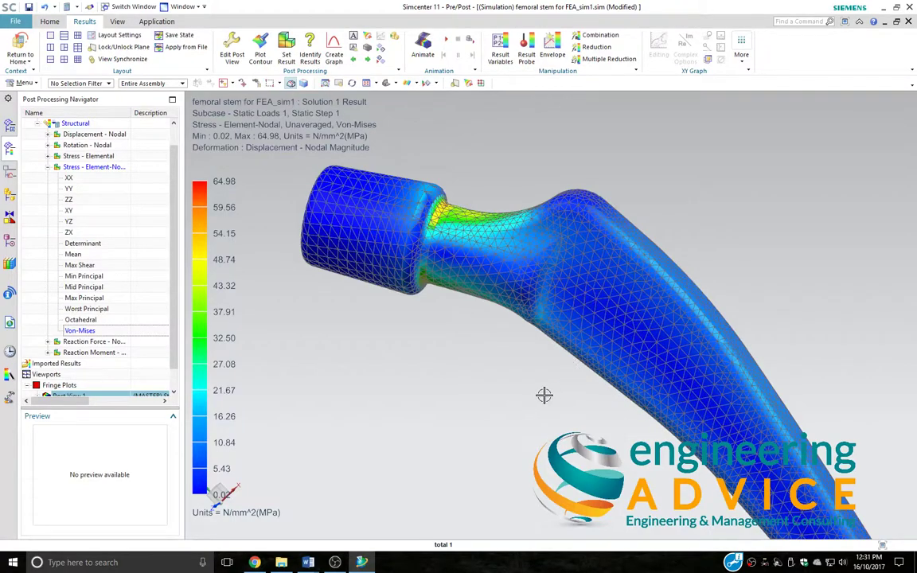
pyautogui.moveTo(544, 395)
pyautogui.mouseDown(button='middle')
pyautogui.moveTo(552, 390)
pyautogui.moveTo(528, 399)
pyautogui.moveTo(524, 389)
pyautogui.moveTo(543, 407)
pyautogui.mouseUp(button='middle')
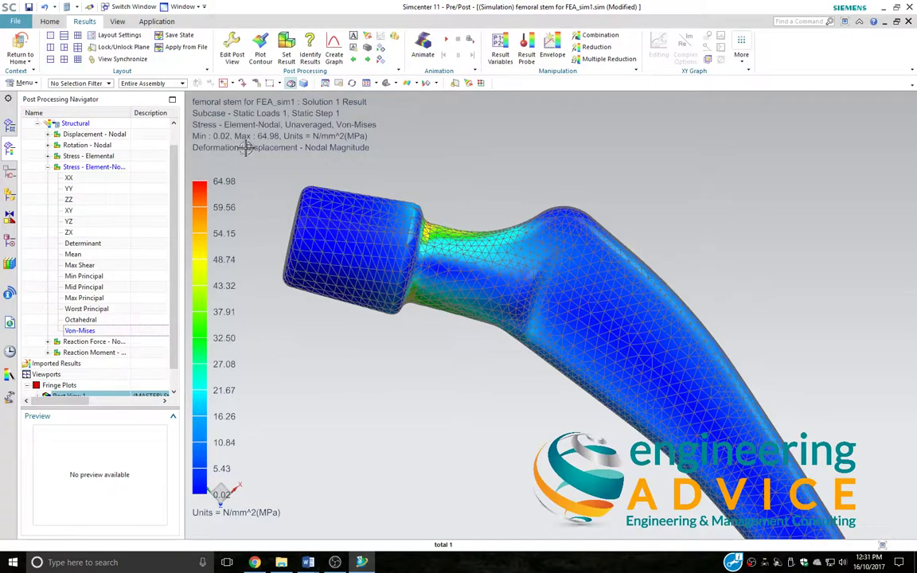
# Switch to the femoral.prt part model.
pyautogui.click(196, 9)
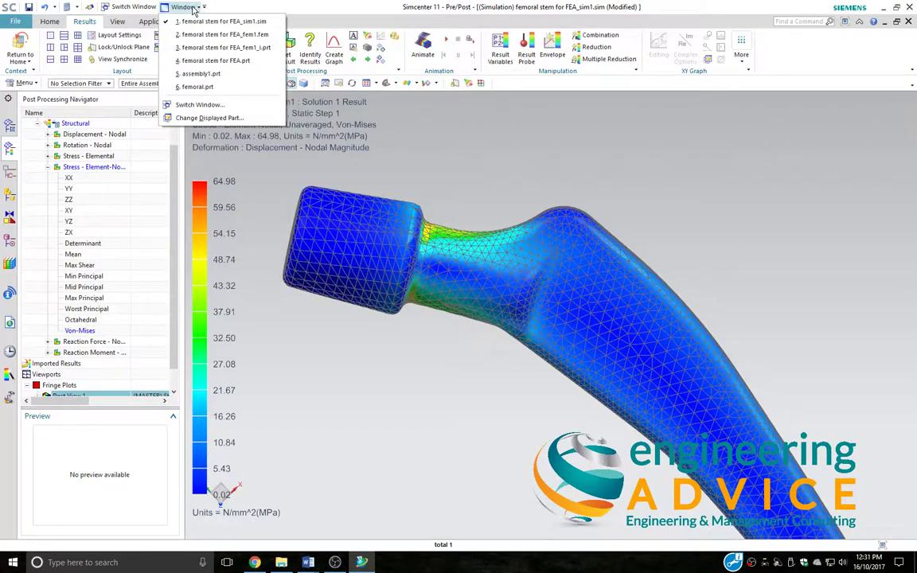
pyautogui.click(195, 88)
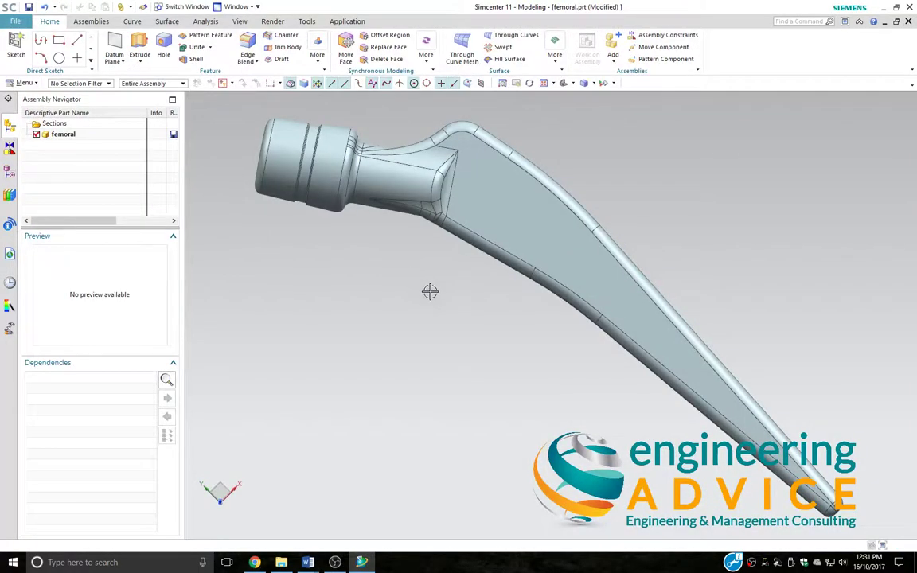
pyautogui.moveTo(434, 293); pyautogui.dragTo(524, 381, button='middle')
pyautogui.scroll(3, 514, 384)
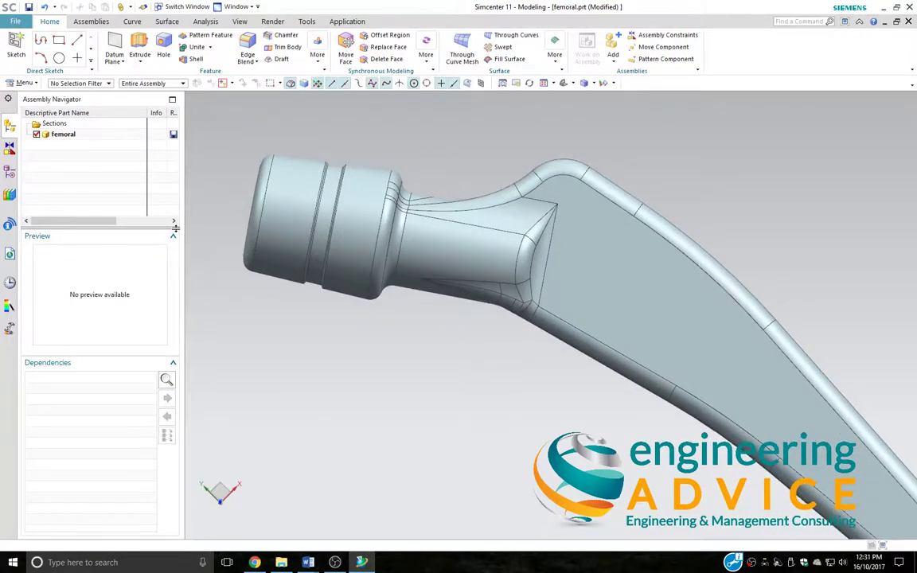
# Re-enable Extrude (32) and Edge Blend (33) in the Model History to add the blended slot.
pyautogui.click(10, 173)
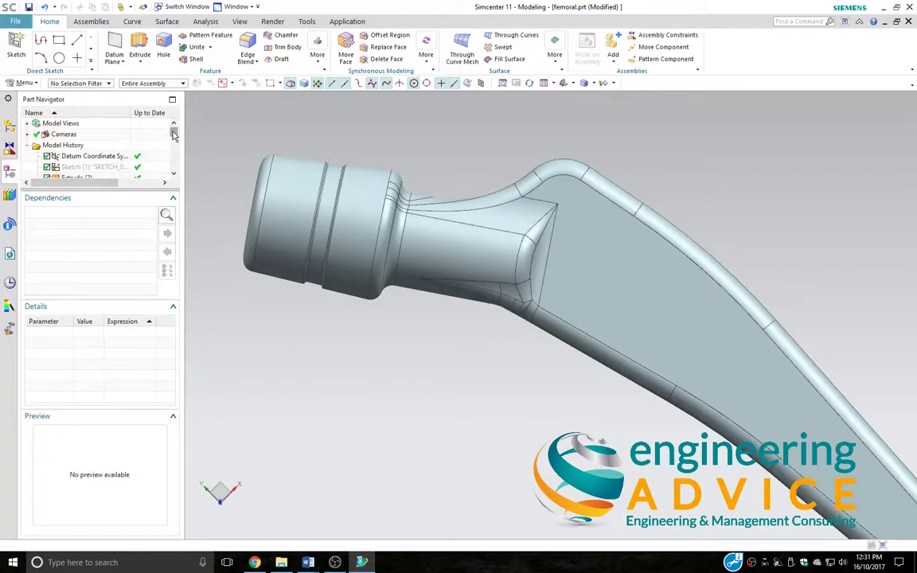
pyautogui.moveTo(176, 137); pyautogui.dragTo(172, 172)
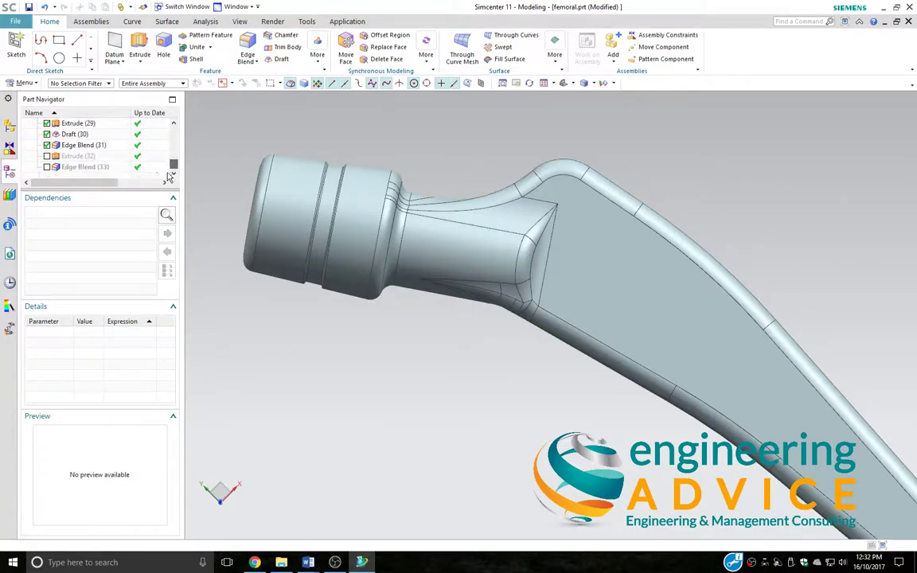
pyautogui.click(47, 156)
pyautogui.click(47, 167)
pyautogui.moveTo(513, 414); pyautogui.dragTo(535, 439, button='middle')
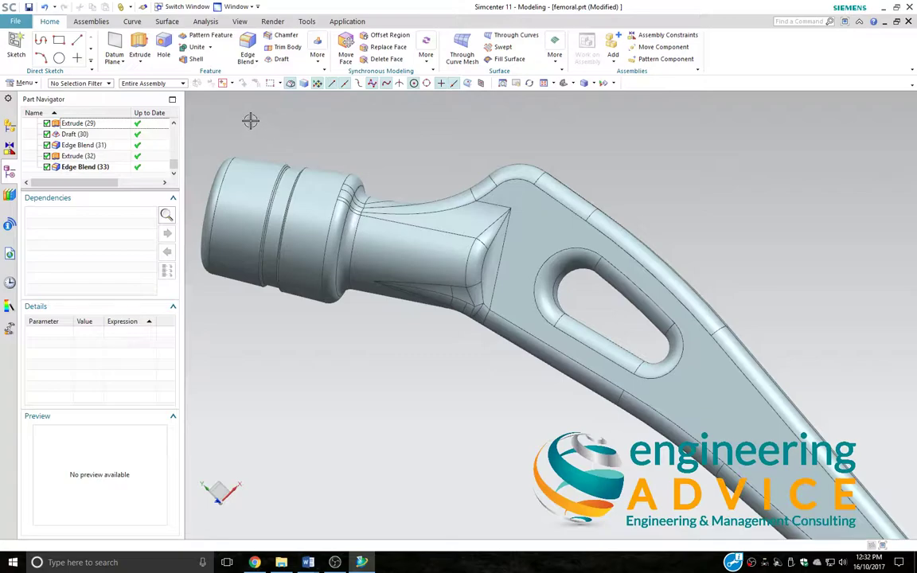
# Switch to femoral stem for FEA_sim1.sim and widen the Simulation File View Name column.
pyautogui.click(243, 7)
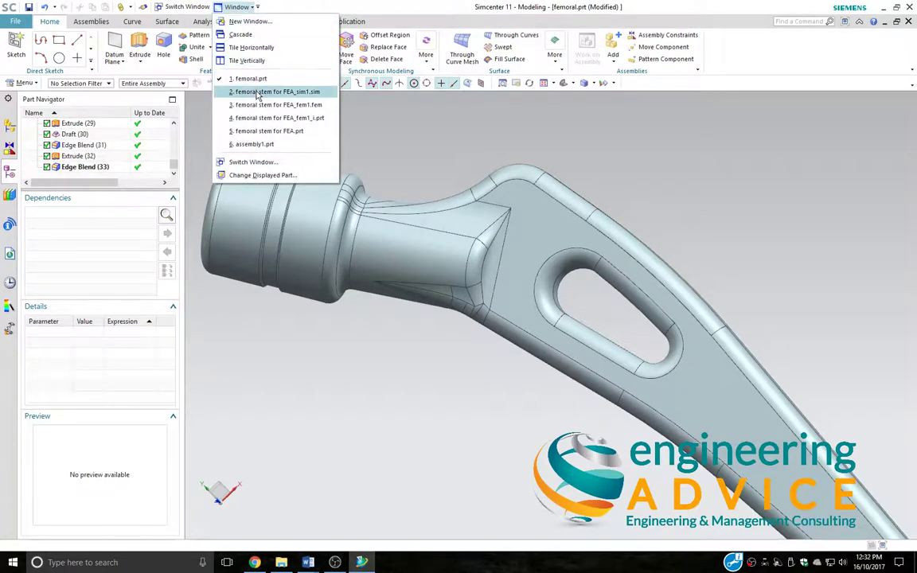
pyautogui.click(258, 92)
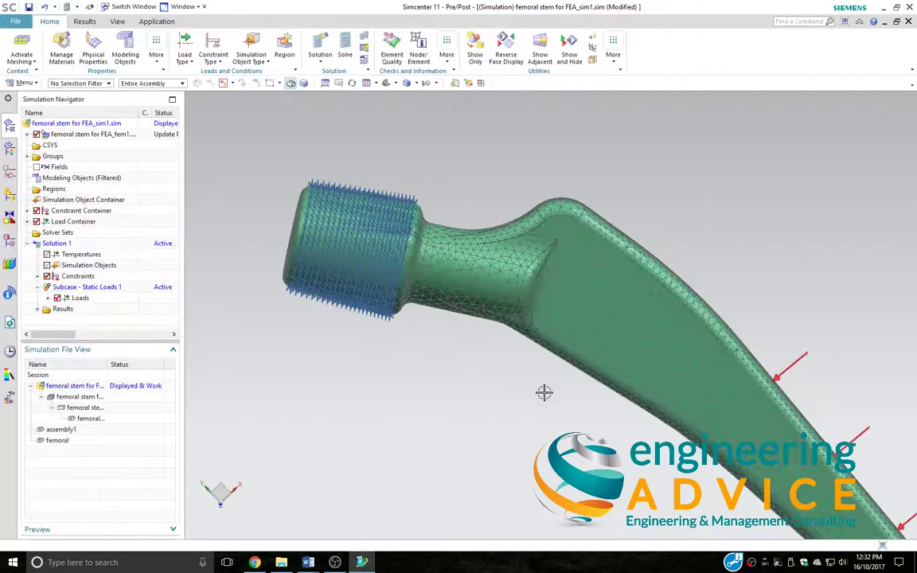
pyautogui.moveTo(483, 401); pyautogui.dragTo(469, 402, button='middle')
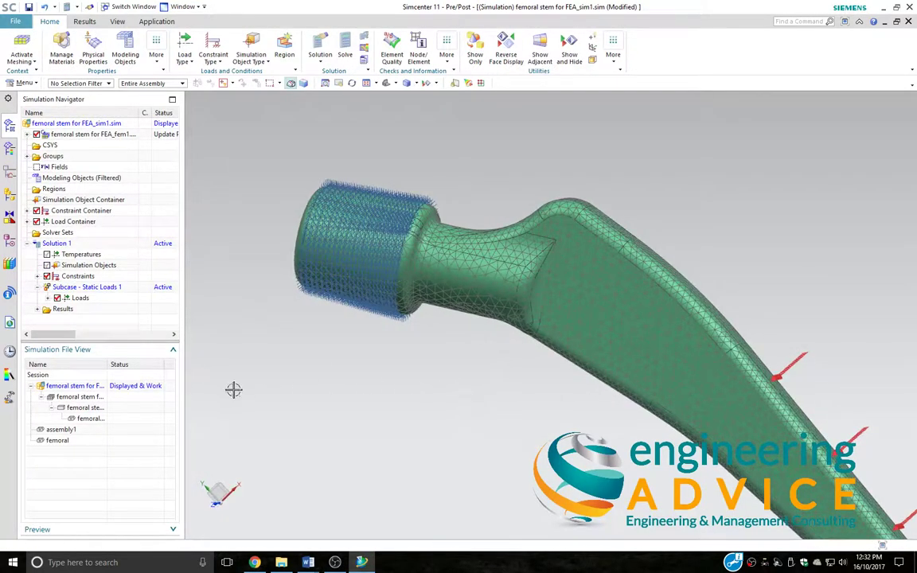
pyautogui.moveTo(108, 363); pyautogui.dragTo(164, 364)
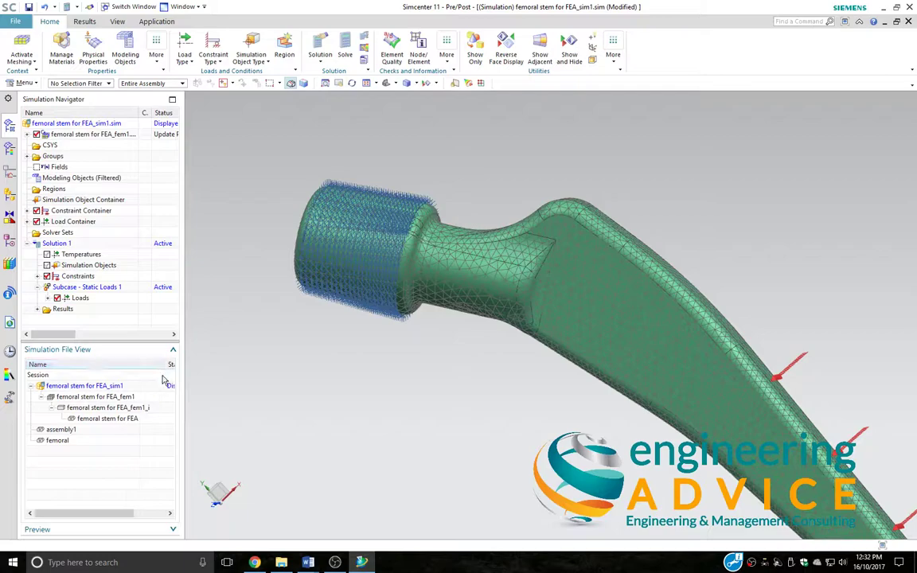
# Open femoral stem for FEA_fem1 and update its mesh to 47580 nodes and 28740 elements.
pyautogui.doubleClick(104, 397)
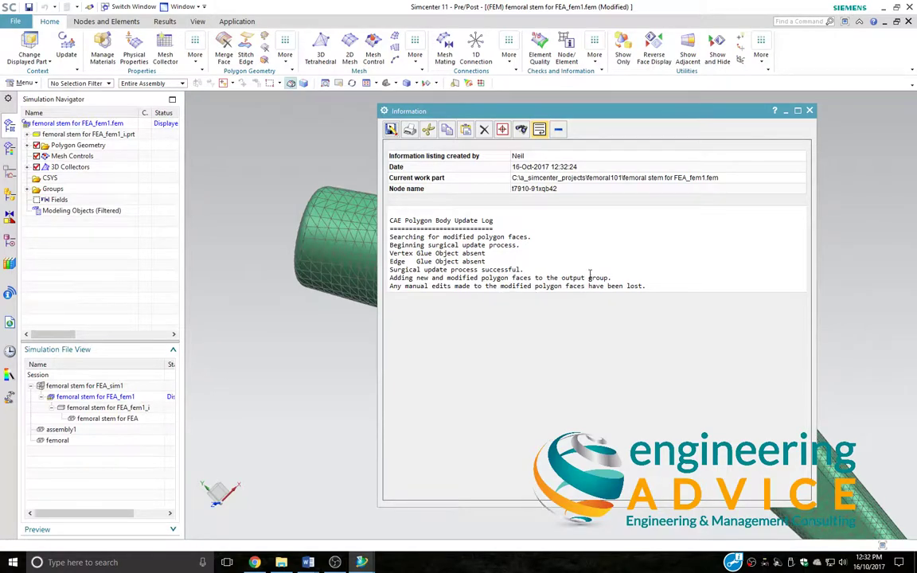
pyautogui.click(810, 111)
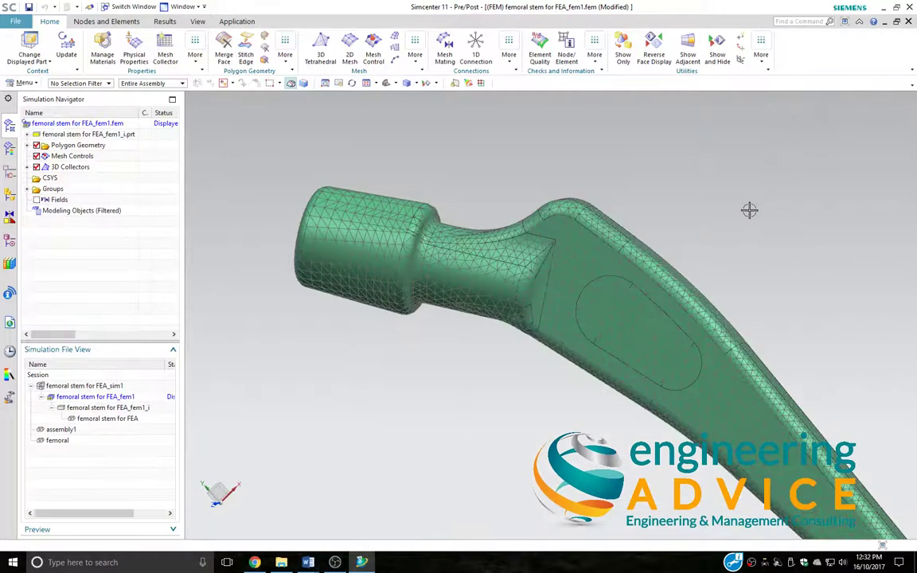
pyautogui.moveTo(704, 245); pyautogui.dragTo(682, 303, button='middle')
pyautogui.scroll(3, 682, 303)
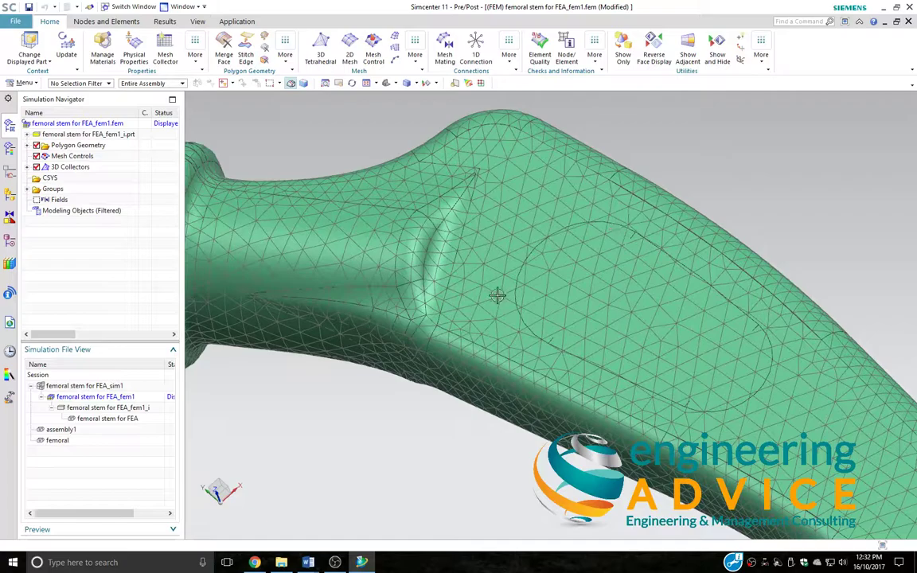
pyautogui.moveTo(448, 267); pyautogui.dragTo(434, 326, button='middle')
pyautogui.scroll(-4, 427, 436)
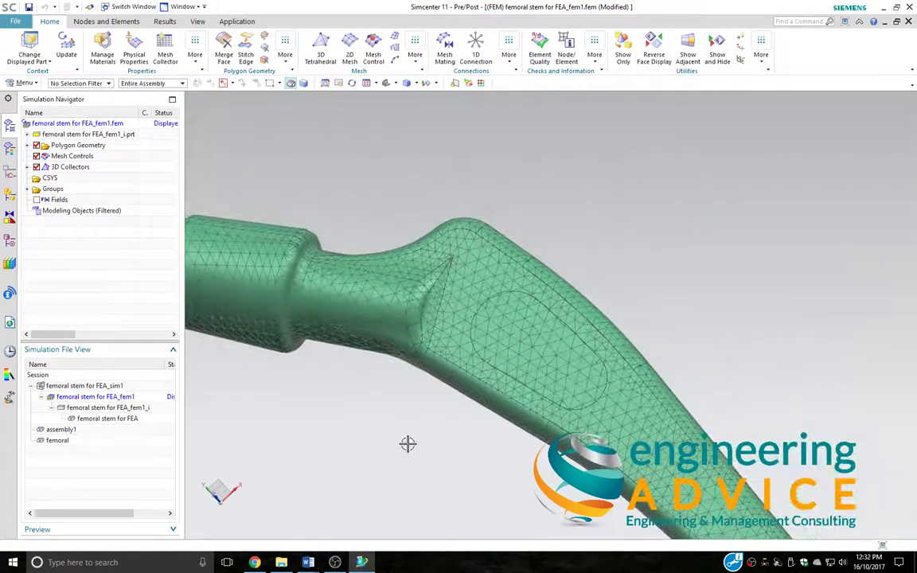
pyautogui.moveTo(407, 441); pyautogui.dragTo(489, 429, button='middle')
pyautogui.scroll(5, 522, 422)
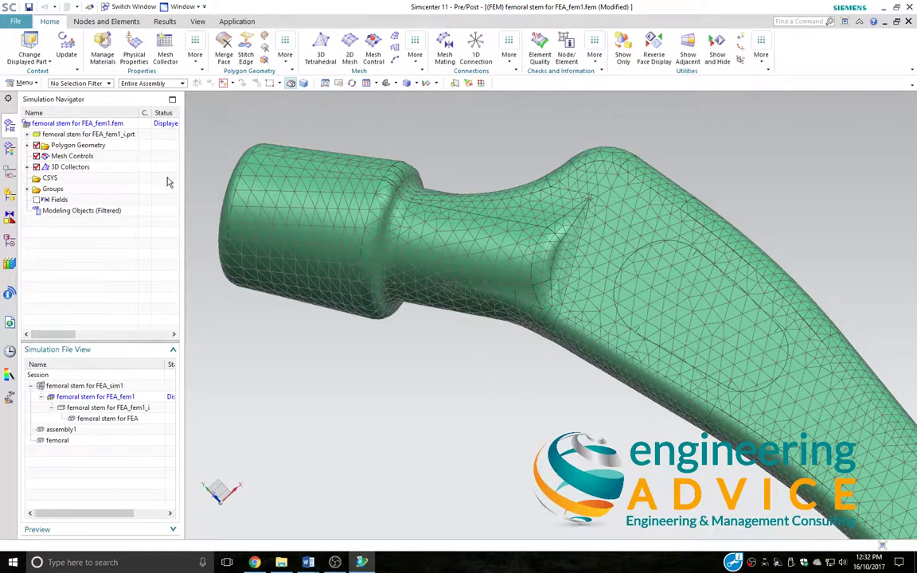
pyautogui.click(67, 46)
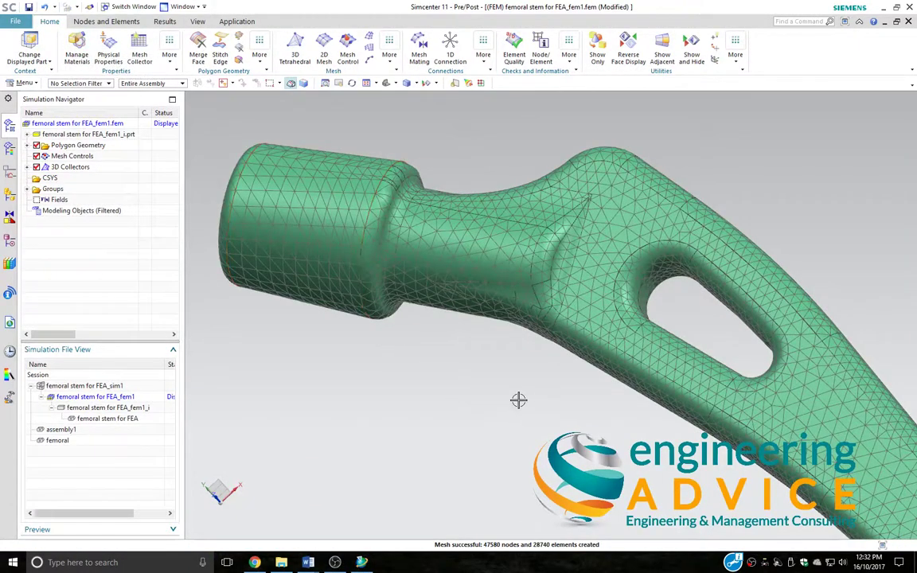
pyautogui.moveTo(518, 400); pyautogui.dragTo(494, 395, button='middle')
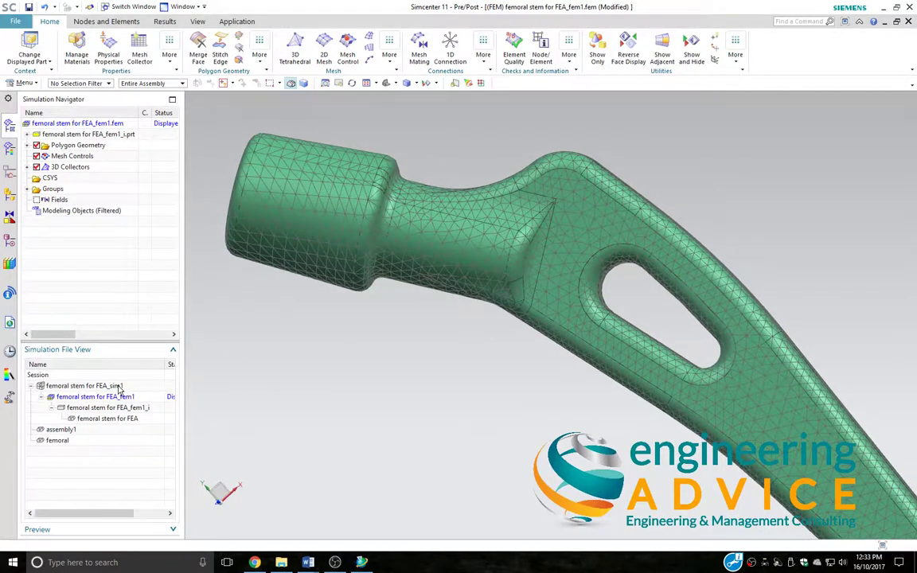
# Make femoral stem for FEA_sim1 the active simulation again.
pyautogui.doubleClick(88, 386)
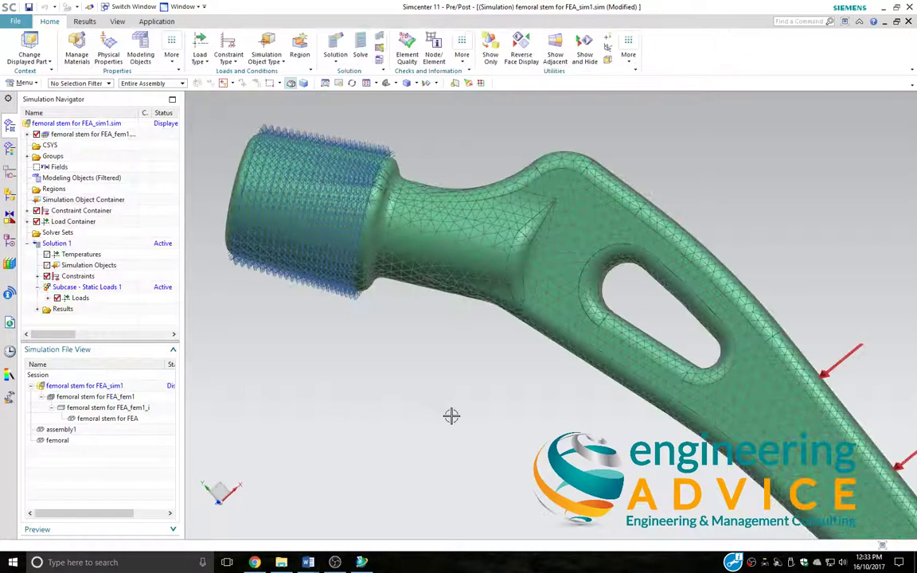
pyautogui.moveTo(552, 429); pyautogui.dragTo(502, 413, button='middle')
pyautogui.scroll(-2, 532, 454)
pyautogui.scroll(3, 548, 472)
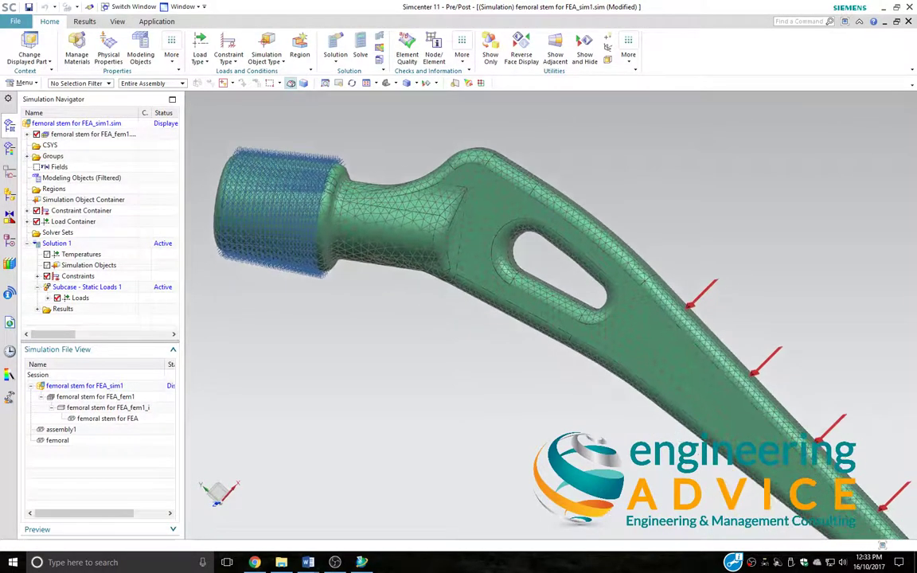
pyautogui.scroll(-2, 583, 466)
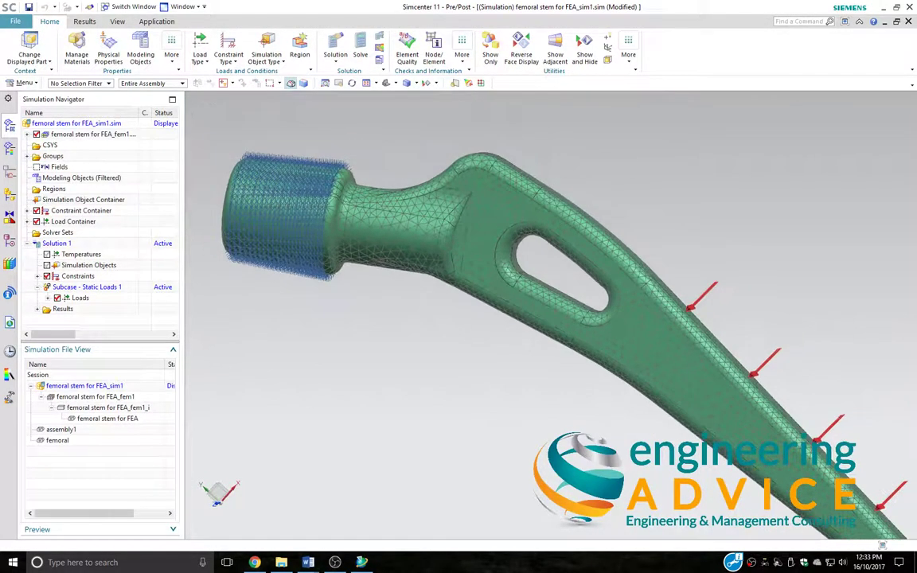
# Re-solve Solution 1 on the 28740-element mesh, skip result review, and close the job windows.
pyautogui.click(360, 50)
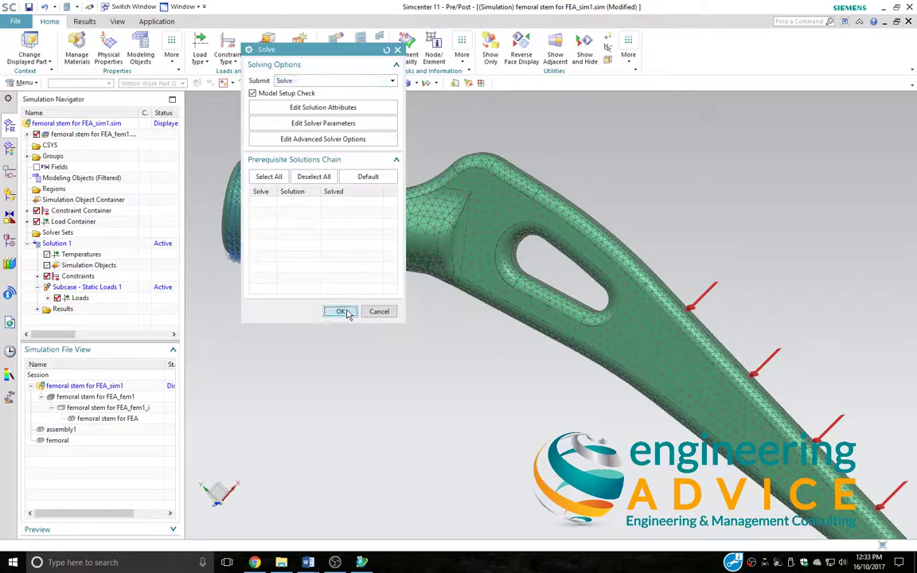
pyautogui.click(340, 311)
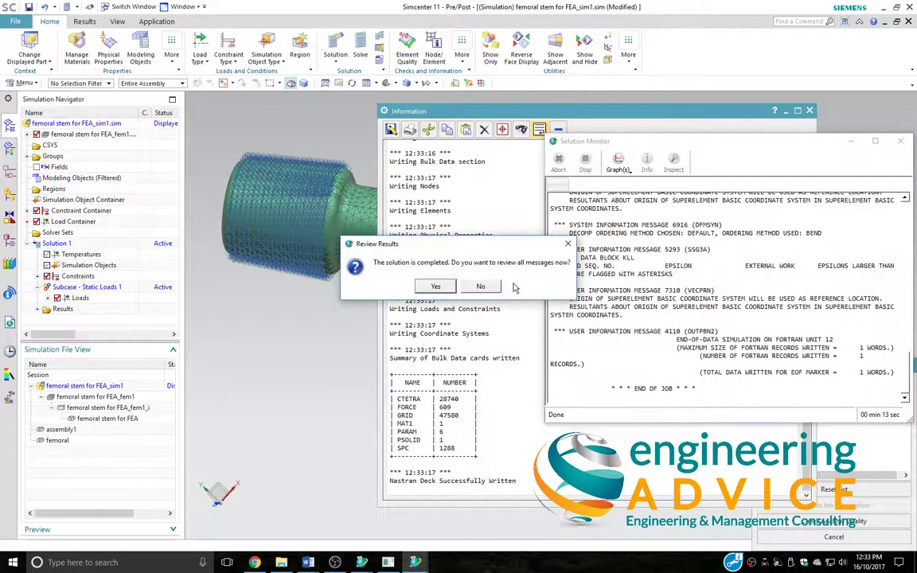
pyautogui.click(481, 286)
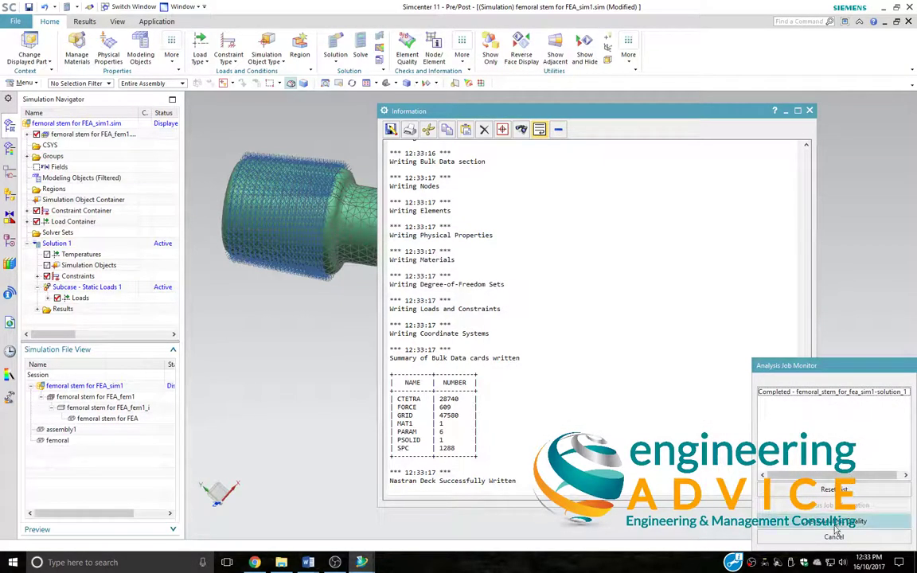
pyautogui.click(835, 535)
pyautogui.click(810, 110)
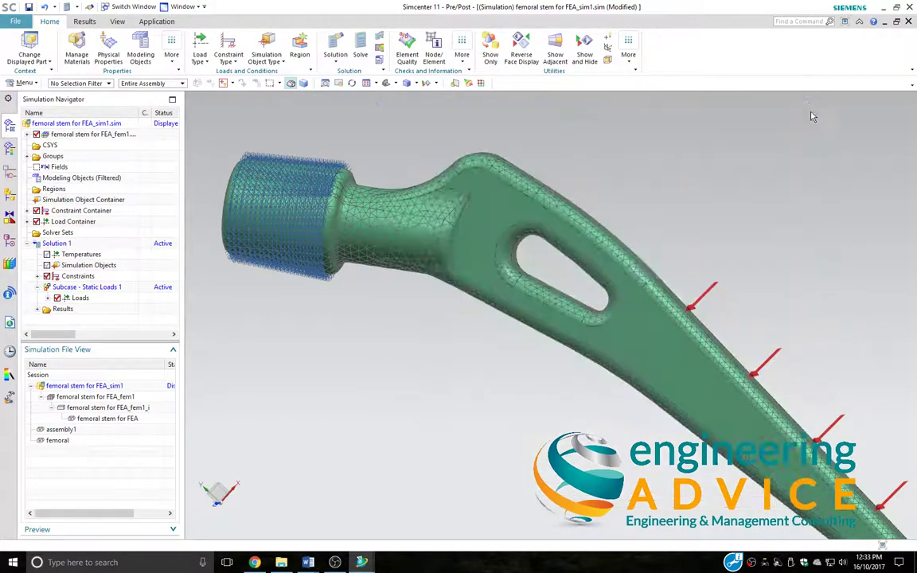
# Plot the Structural Stress - Element-Nodal Von-Mises contour for Solution 1 (0.02 to 65.76 MPa).
pyautogui.click(38, 310)
pyautogui.doubleClick(64, 288)
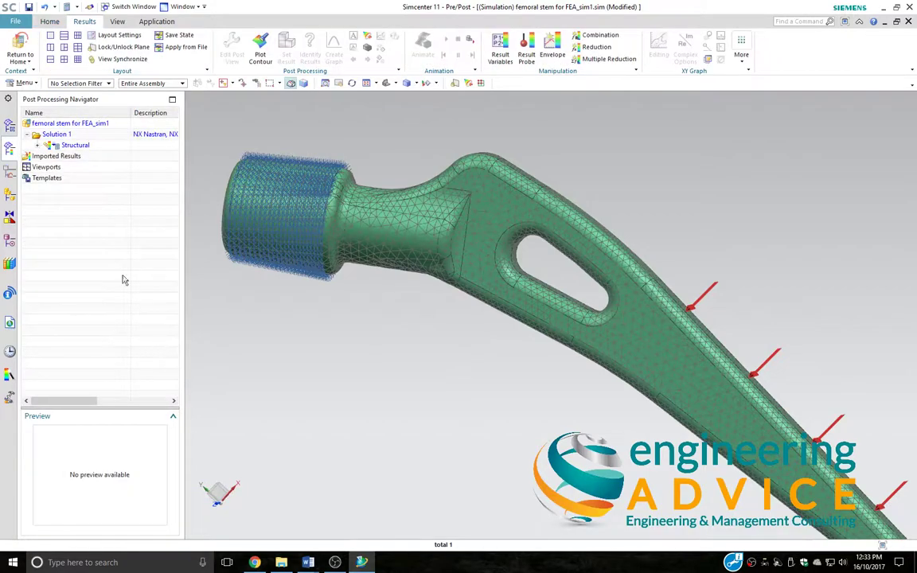
pyautogui.click(47, 145)
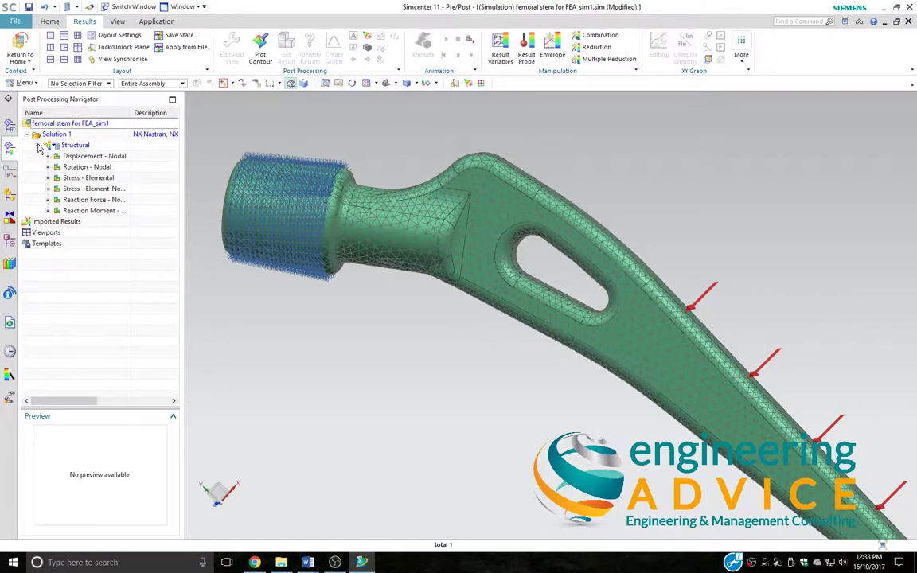
pyautogui.click(47, 188)
pyautogui.doubleClick(88, 351)
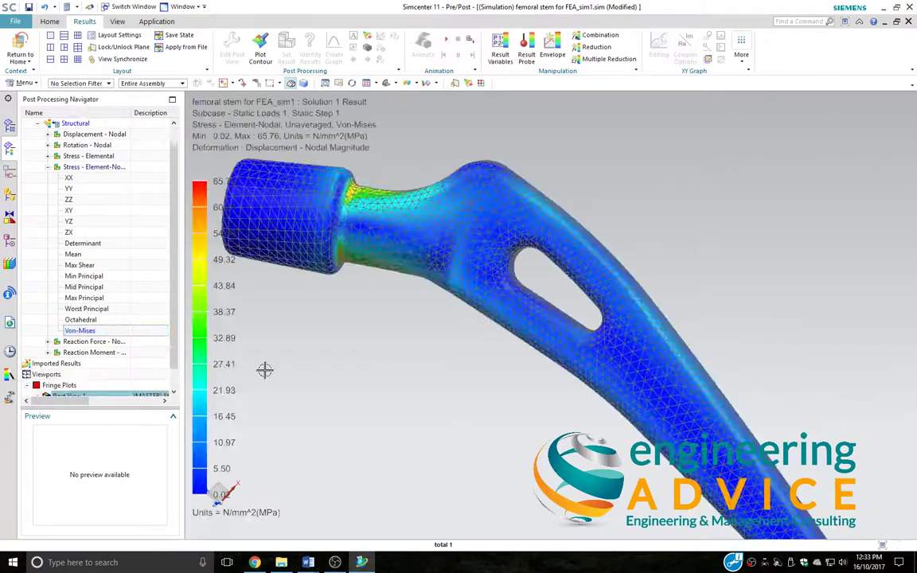
# Rotate the stress plot to inspect the peak stress at the neck and around the lightening hole.
pyautogui.moveTo(513, 397); pyautogui.dragTo(577, 455, button='middle')
pyautogui.moveTo(533, 384)
pyautogui.mouseDown(button='middle')
pyautogui.moveTo(605, 430)
pyautogui.moveTo(537, 388)
pyautogui.mouseUp(button='middle')
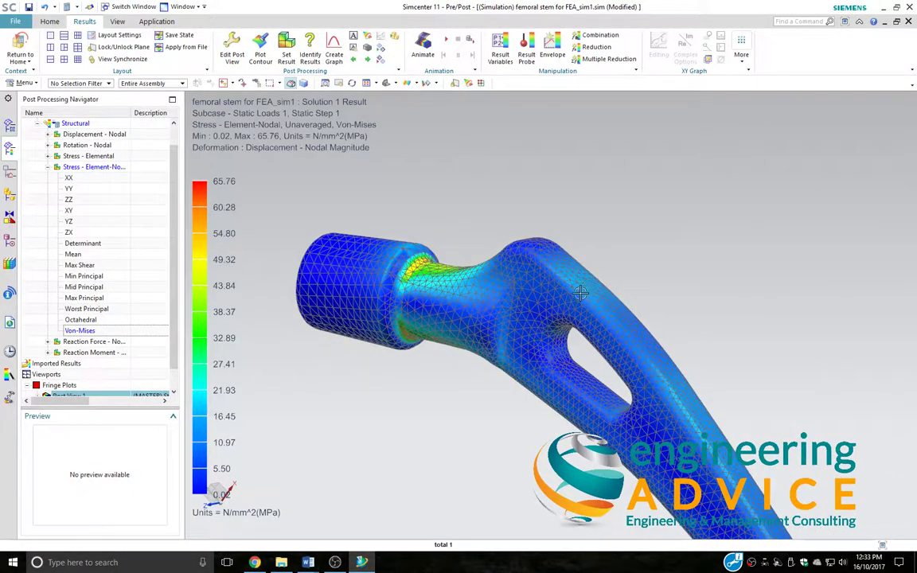
pyautogui.moveTo(540, 414); pyautogui.dragTo(506, 357, button='middle')
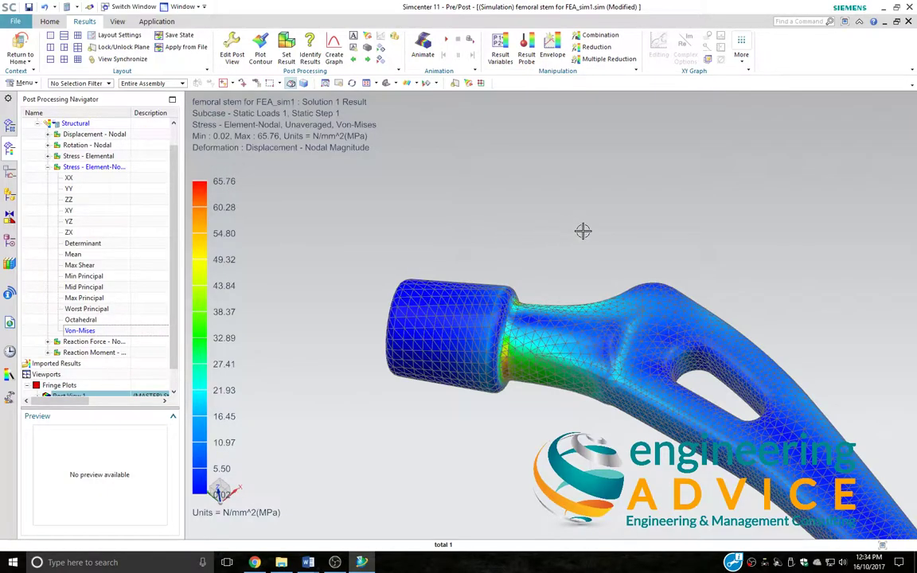
pyautogui.moveTo(583, 232); pyautogui.dragTo(542, 424, button='middle')
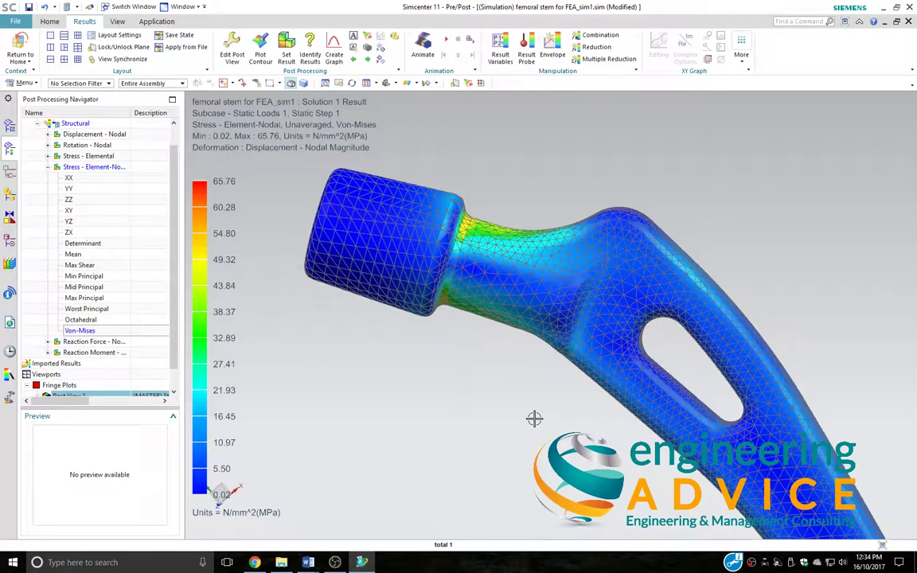
pyautogui.moveTo(535, 419); pyautogui.dragTo(504, 417, button='middle')
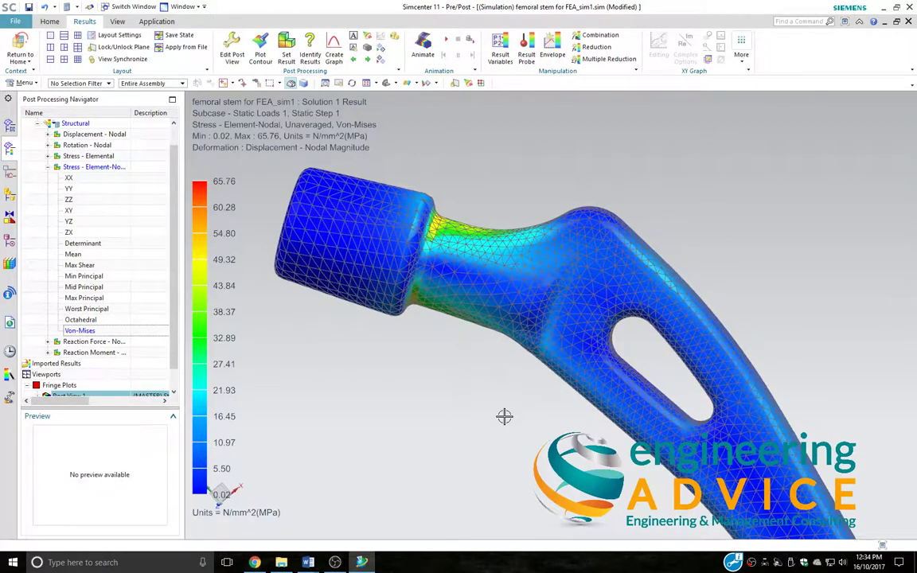